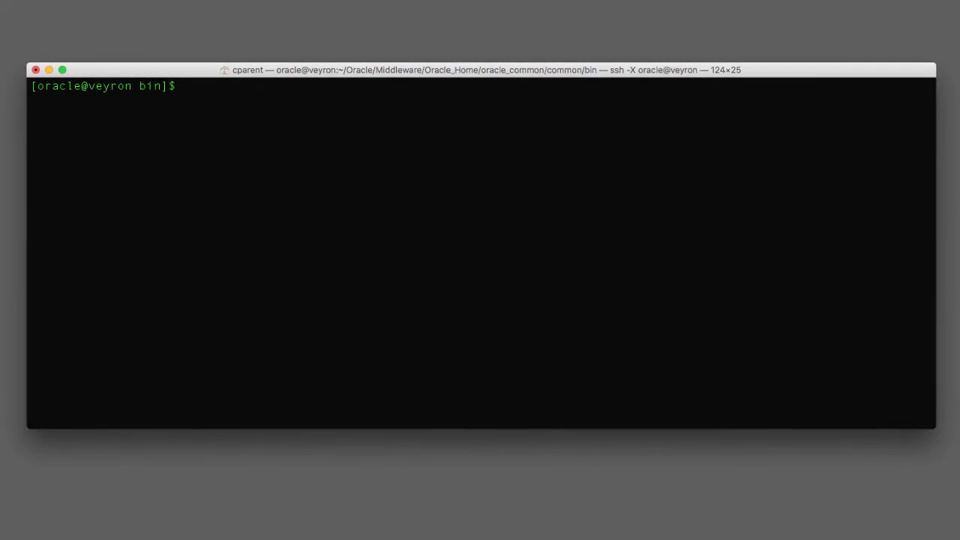
# Export ORACLE_HOME as /home/oracle/Oracle/Middleware/Oracle_Home, copying the path from the pwd output
pyautogui.write('pwd')
pyautogui.press('Return')
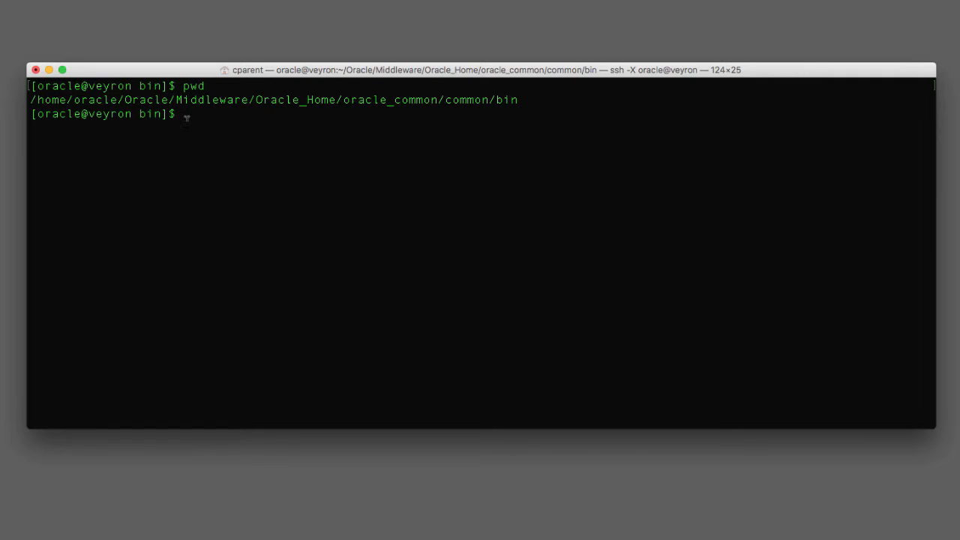
pyautogui.moveTo(32, 99); pyautogui.dragTo(34, 99)
pyautogui.moveTo(278, 100); pyautogui.dragTo(336, 99)
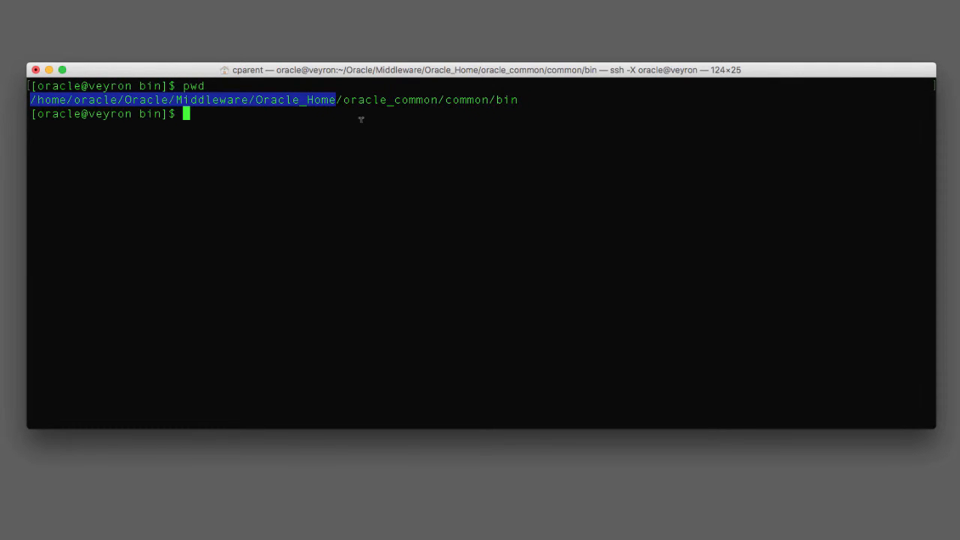
pyautogui.click(361, 120)
pyautogui.write('expor')
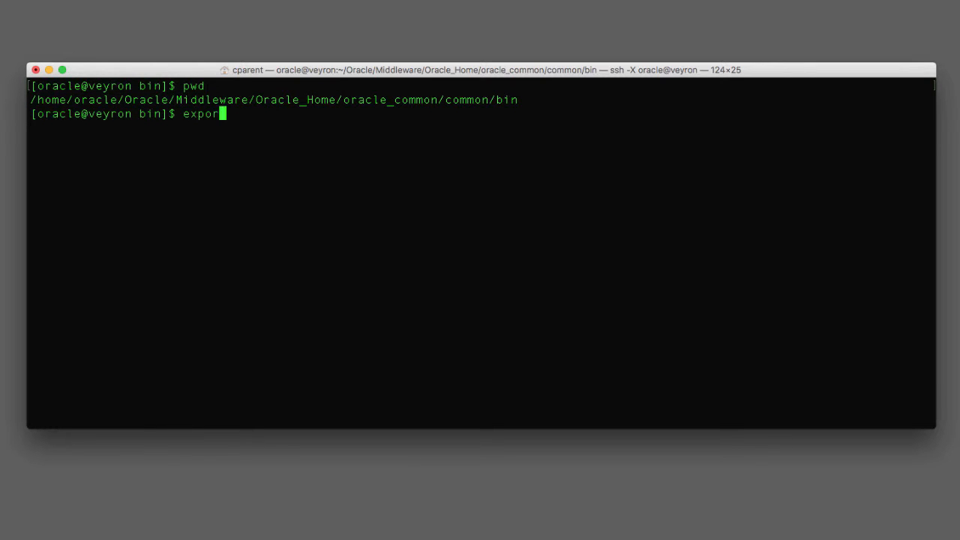
pyautogui.write('t ORACLE_HOME=/')
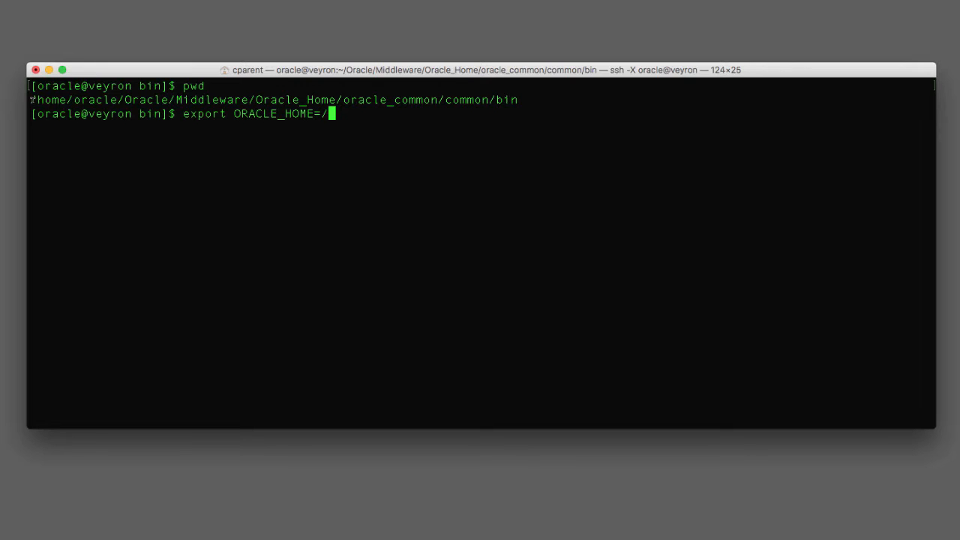
pyautogui.moveTo(33, 98); pyautogui.dragTo(339, 100)
pyautogui.press('super+c')
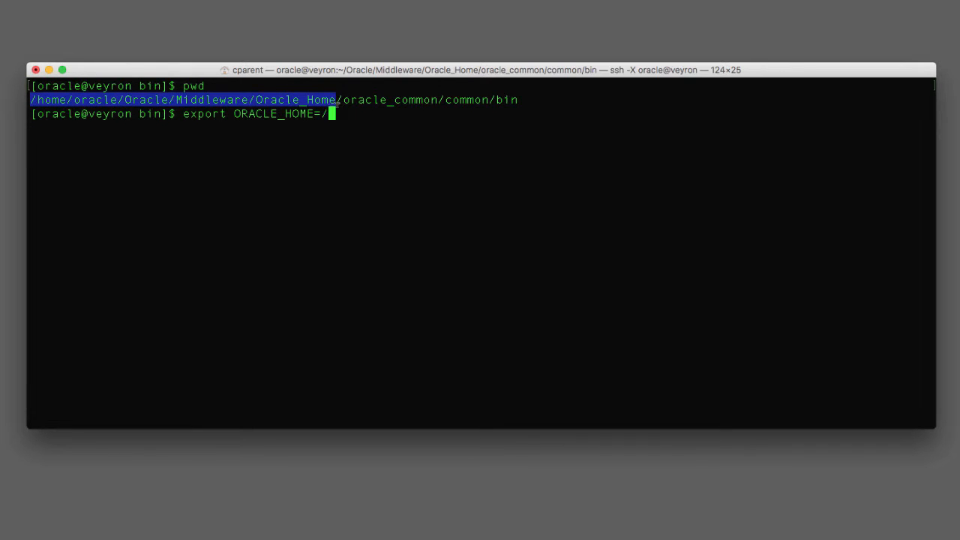
pyautogui.click(345, 110)
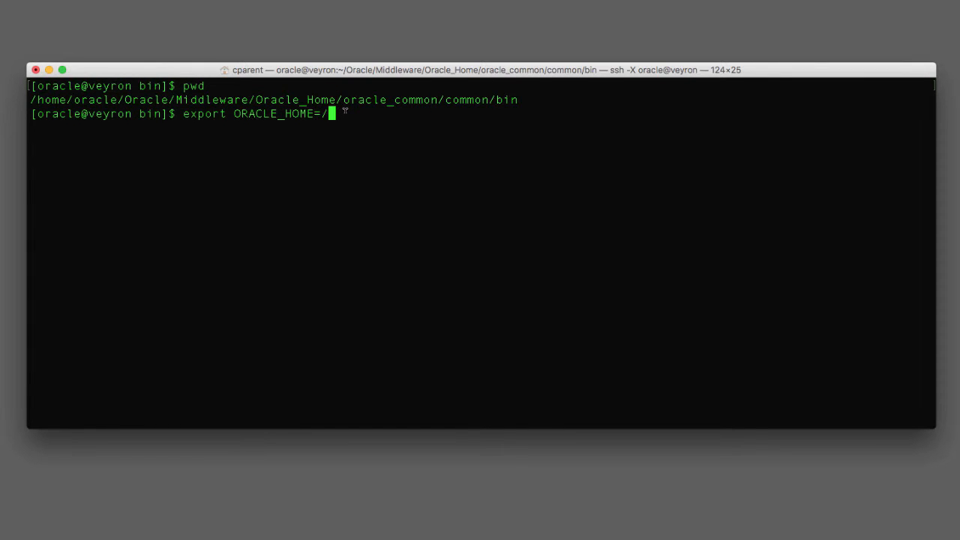
pyautogui.press('BackSpace')
pyautogui.press('super+v')
pyautogui.press('Return')
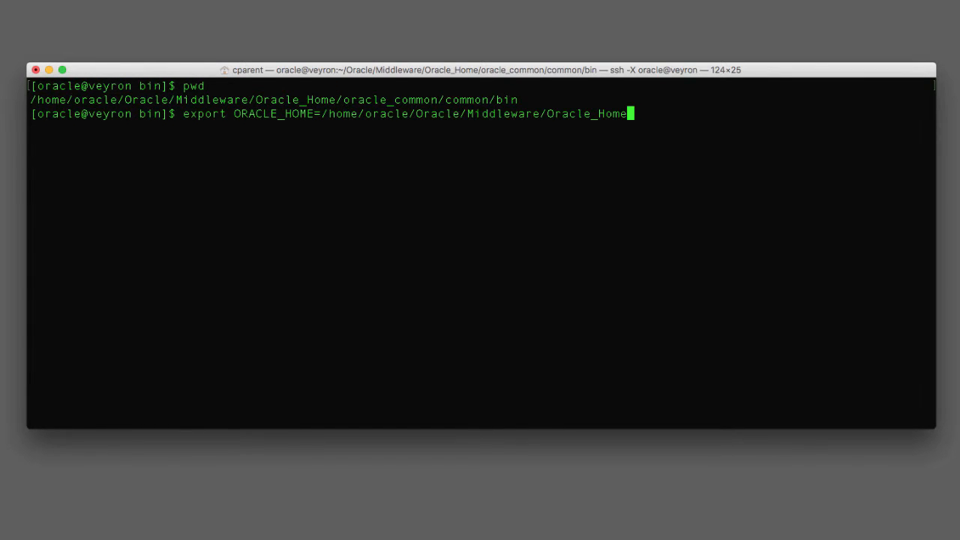
# Echo $ORACLE_HOME to confirm it prints the Oracle_Home path
pyautogui.write('ech')
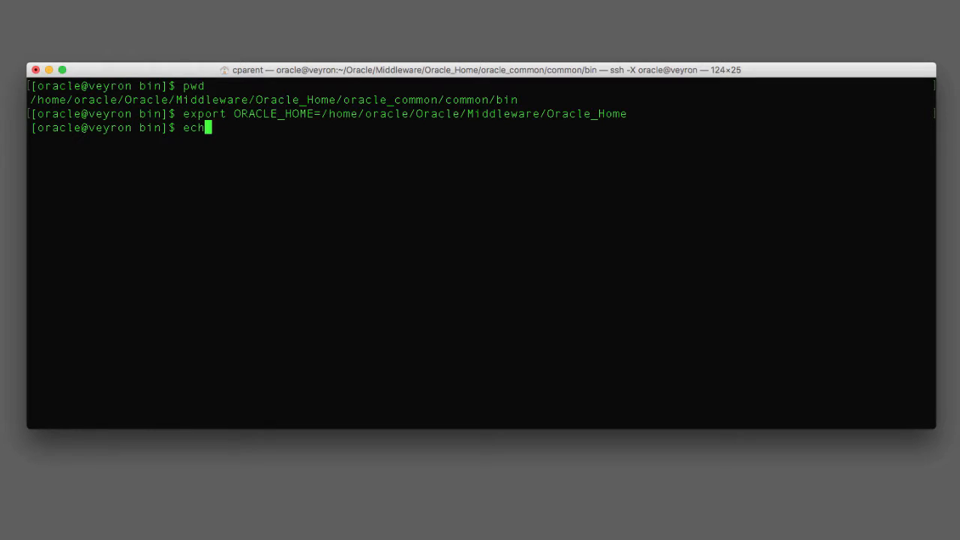
pyautogui.write('o $ORACLEPHOM')
pyautogui.press('BackSpace')
pyautogui.press('BackSpace')
pyautogui.press('BackSpace')
pyautogui.press('BackSpace')
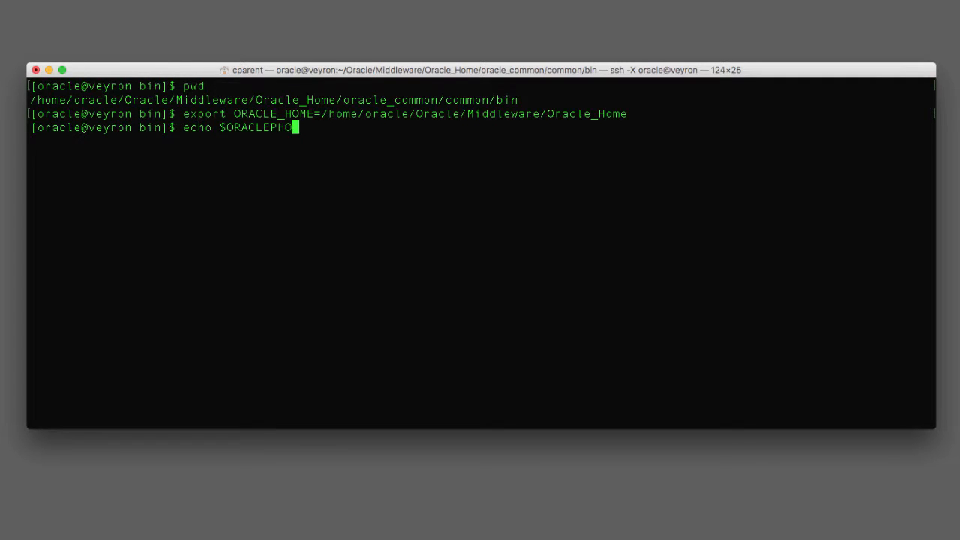
pyautogui.write('_HOME')
pyautogui.press('Return')
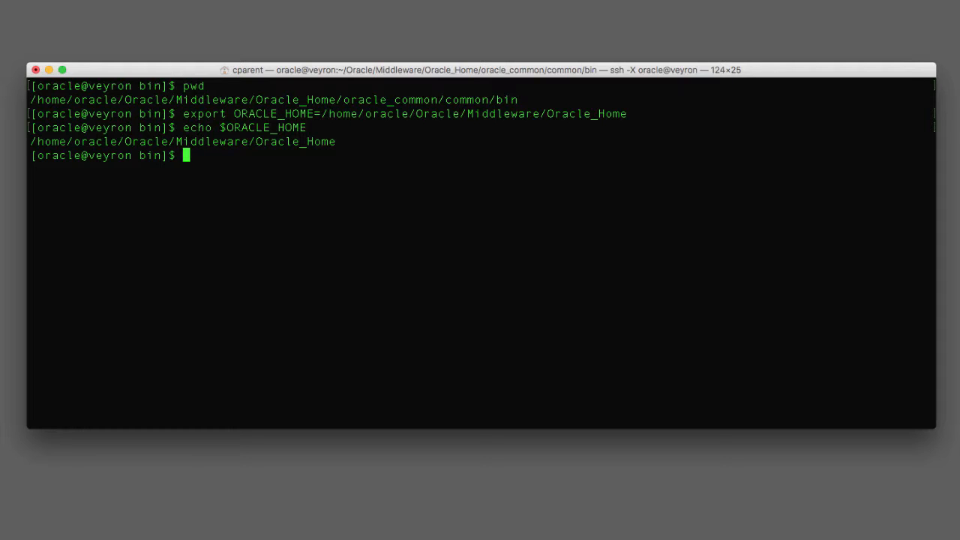
# Export QS_TEMPLATES with the oracle.soa_template.jar and OSB template jar paths, then echo it
pyautogui.write('exp')
pyautogui.press('BackSpace')
pyautogui.write('port')
pyautogui.write('QS_TEMPLATES="$')
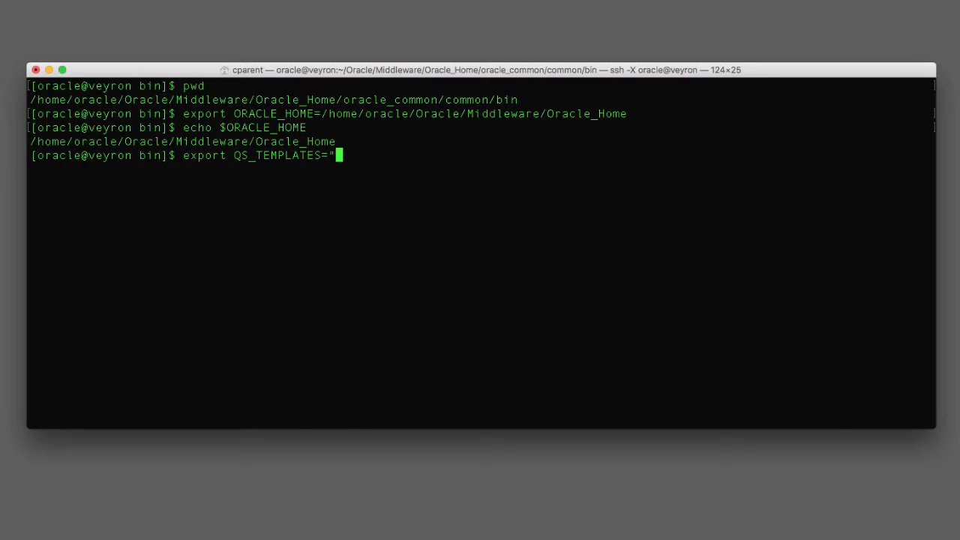
pyautogui.write('ORACLE_')
pyautogui.write('HOM')
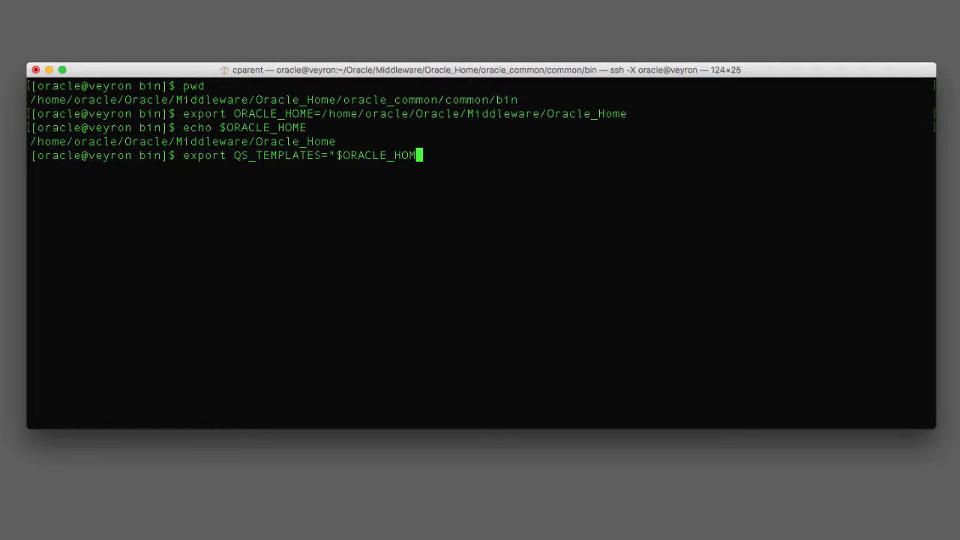
pyautogui.write('E/soa/common/templates/wls/oracle.soa_template.jar, $')
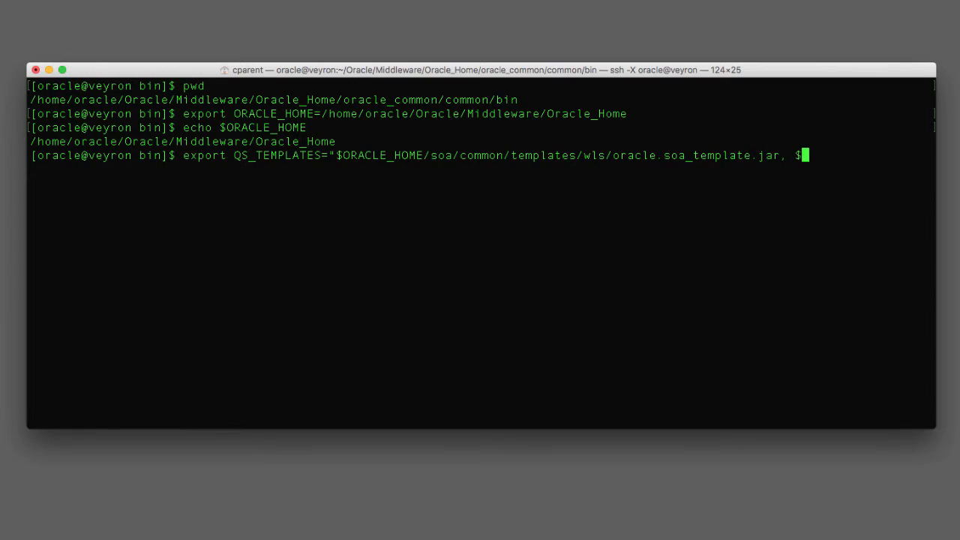
pyautogui.write('ORACLE_HOME/osb/common/templates/wls/oracle.osb_template.jar"')
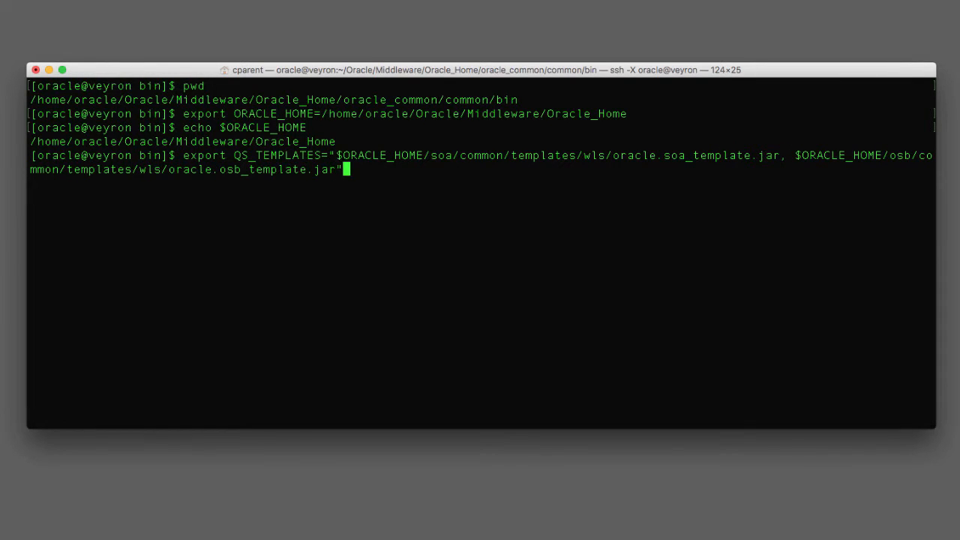
pyautogui.press('Return')
pyautogui.write('echo $Q')
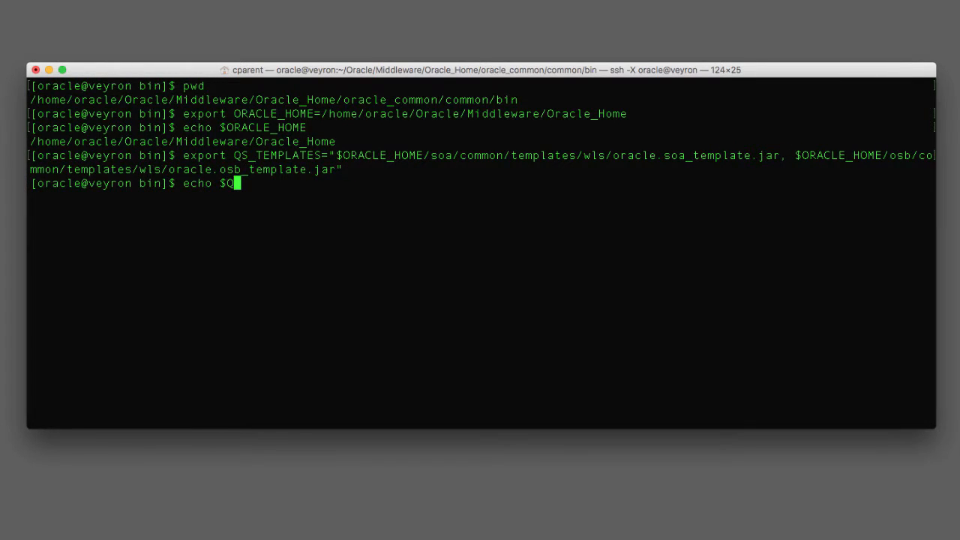
pyautogui.write('S_TEMPLATES')
pyautogui.press('Return')
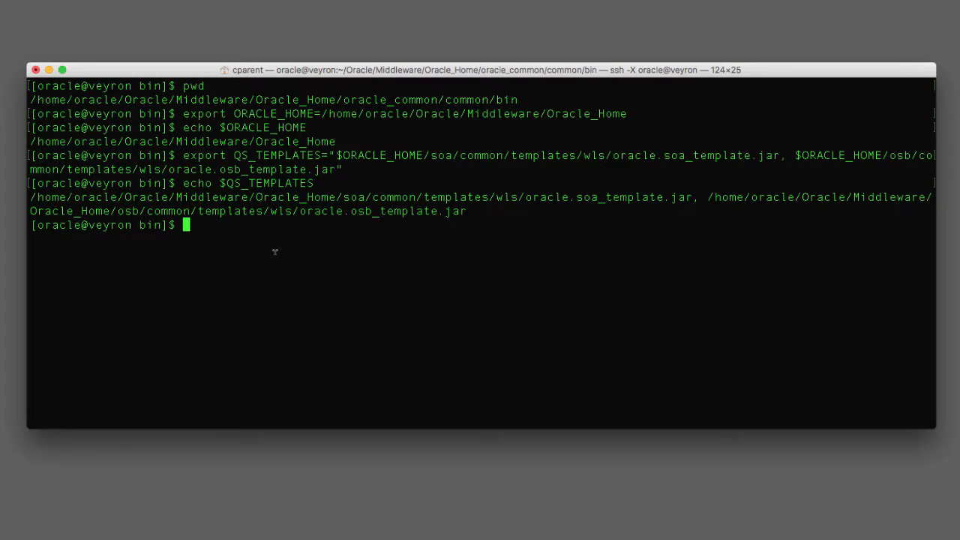
# List the bin directory and launch ./qs_config.sh
pyautogui.write('pwd')
pyautogui.press('Return')
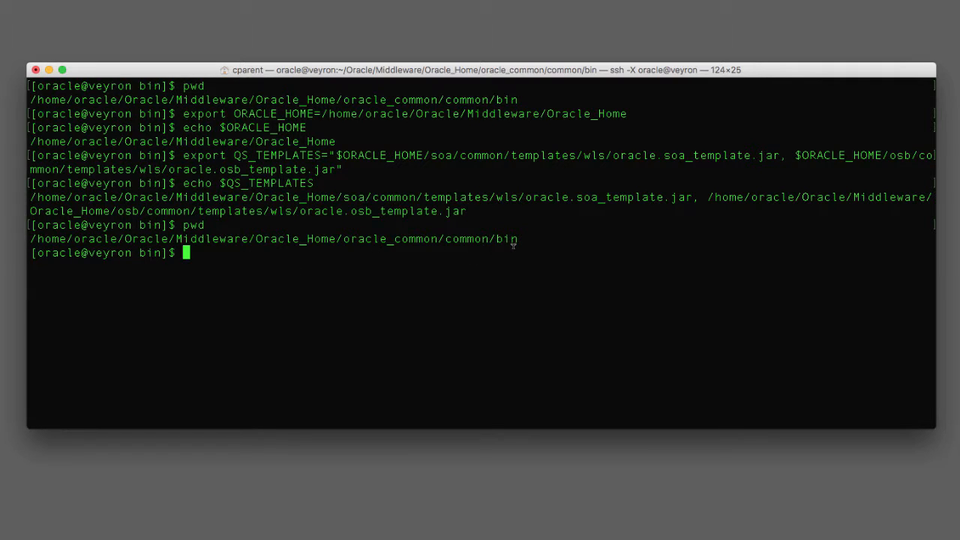
pyautogui.write('ls')
pyautogui.press('Return')
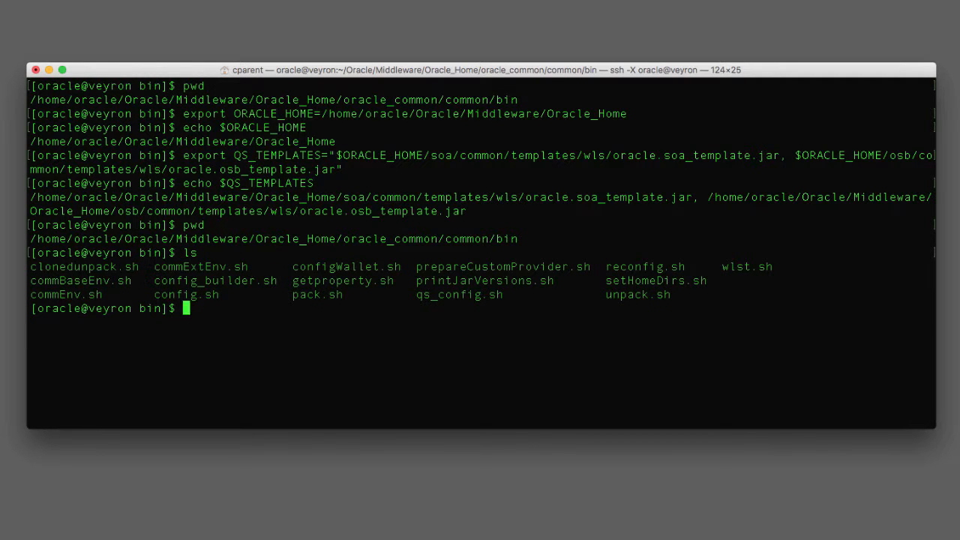
pyautogui.write('./qs_c')
pyautogui.press('Tab')
pyautogui.press('Return')
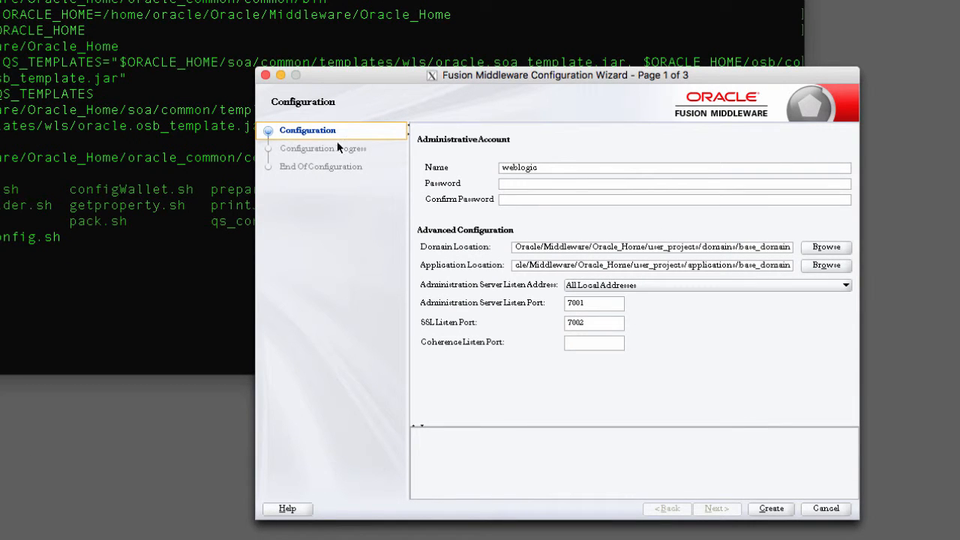
# Enter and confirm the administrator password, keeping the default base_domain location and ports 7001 and 7002
pyautogui.moveTo(738, 76); pyautogui.dragTo(647, 64)
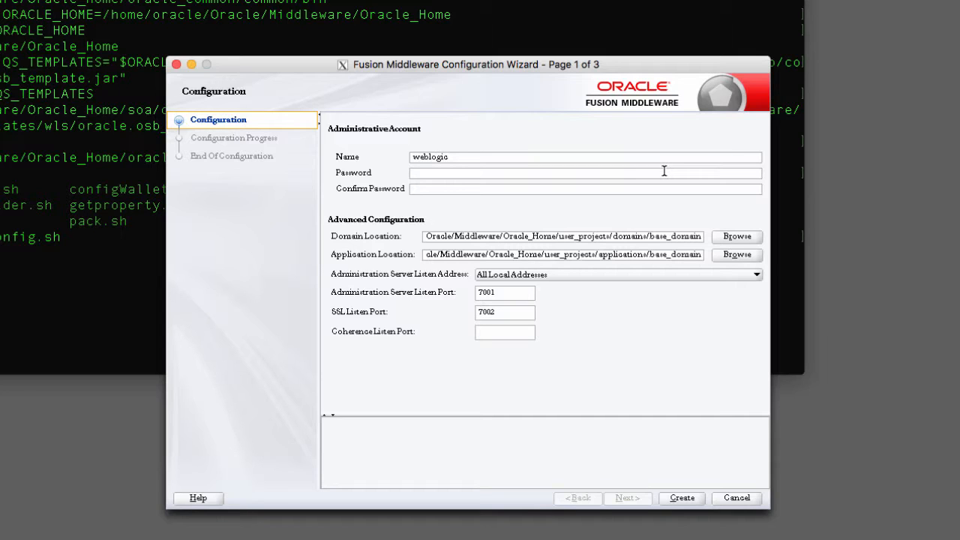
pyautogui.click(664, 171)
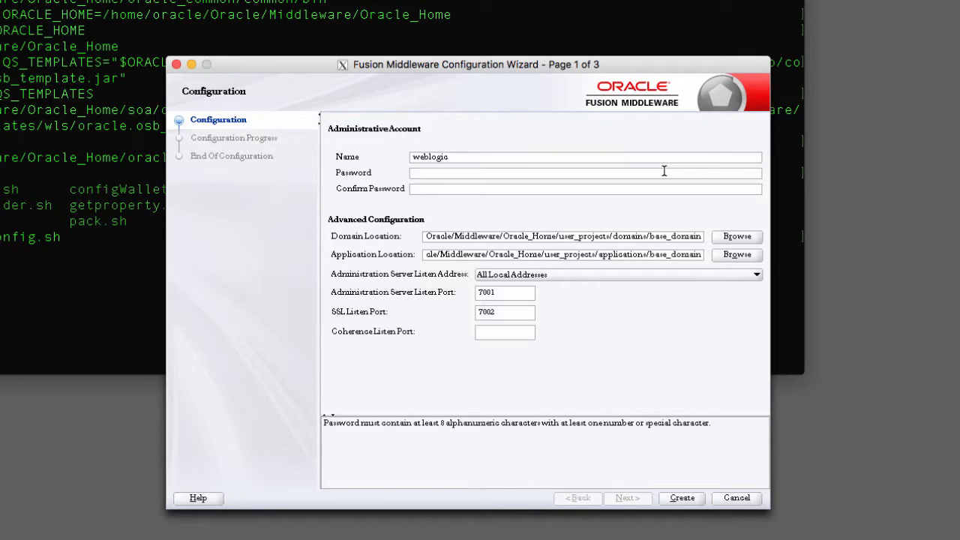
pyautogui.write('welcome123')
pyautogui.click(530, 186)
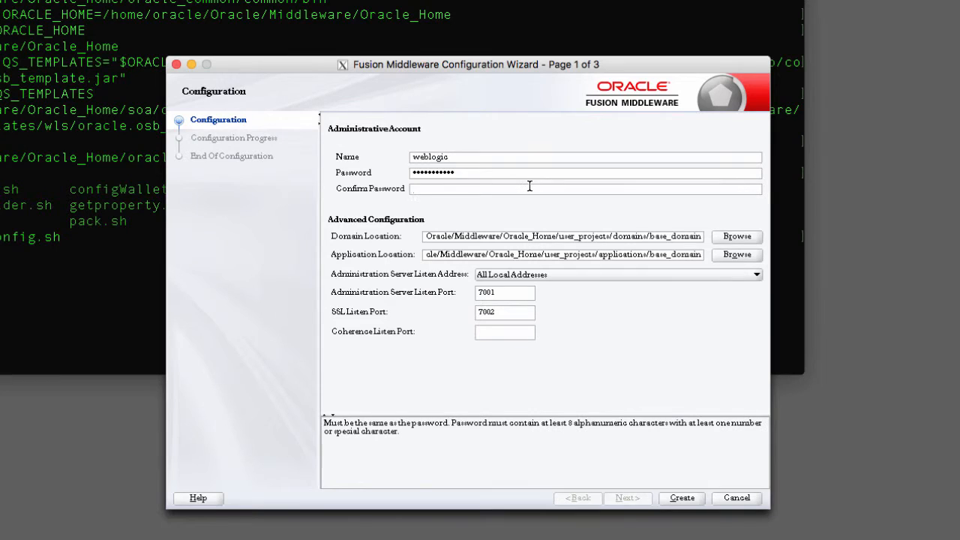
pyautogui.write('welcome123')
pyautogui.moveTo(503, 236); pyautogui.dragTo(611, 236)
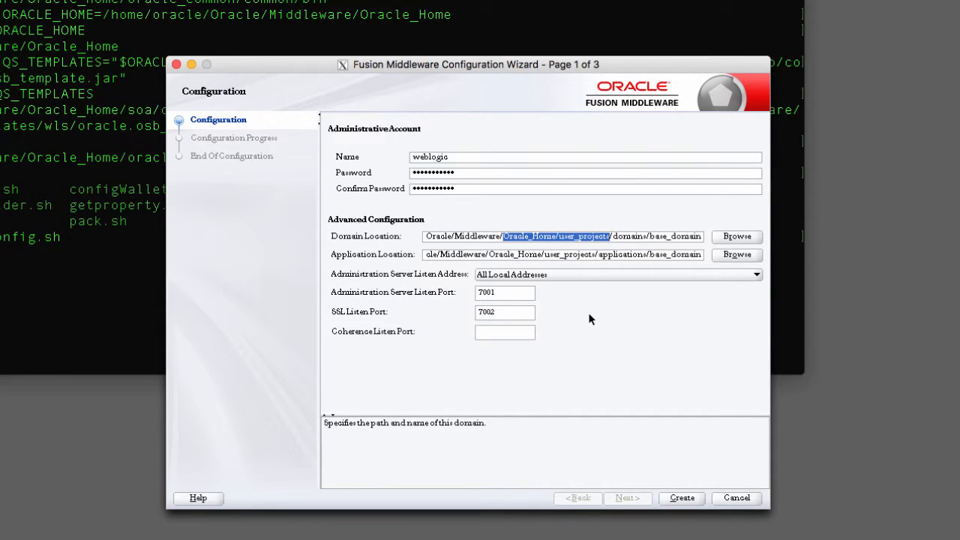
pyautogui.click(517, 292)
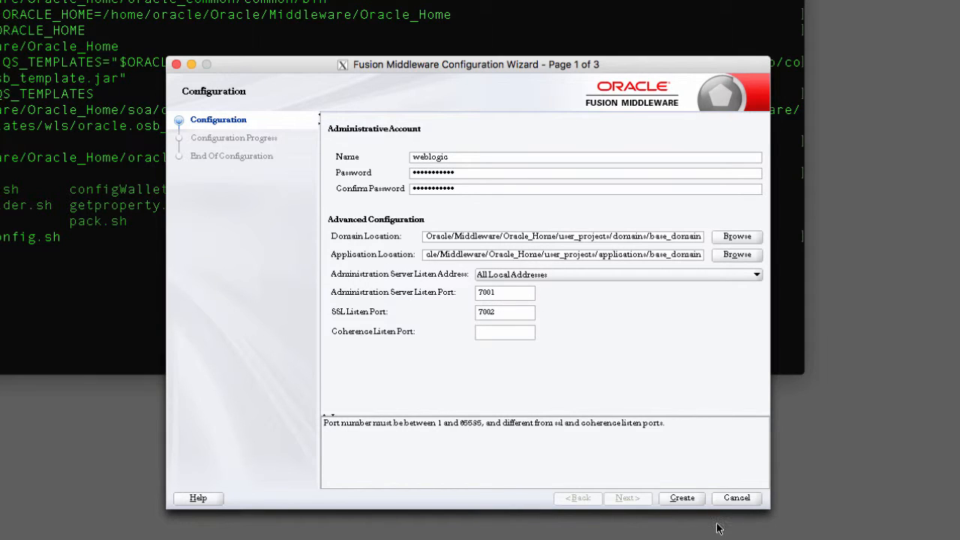
# Create base_domain with these settings and continue to the Configuration Success summary
pyautogui.click(683, 499)
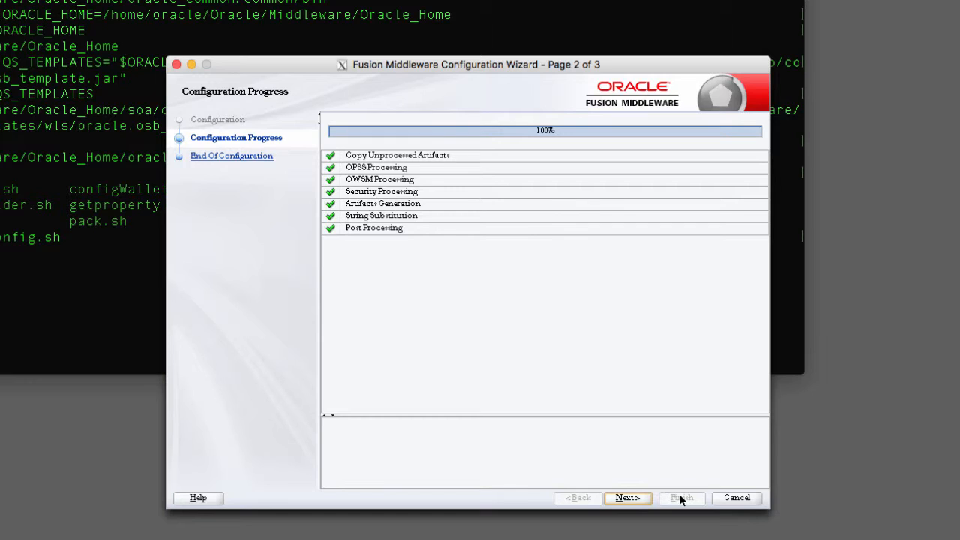
pyautogui.click(639, 500)
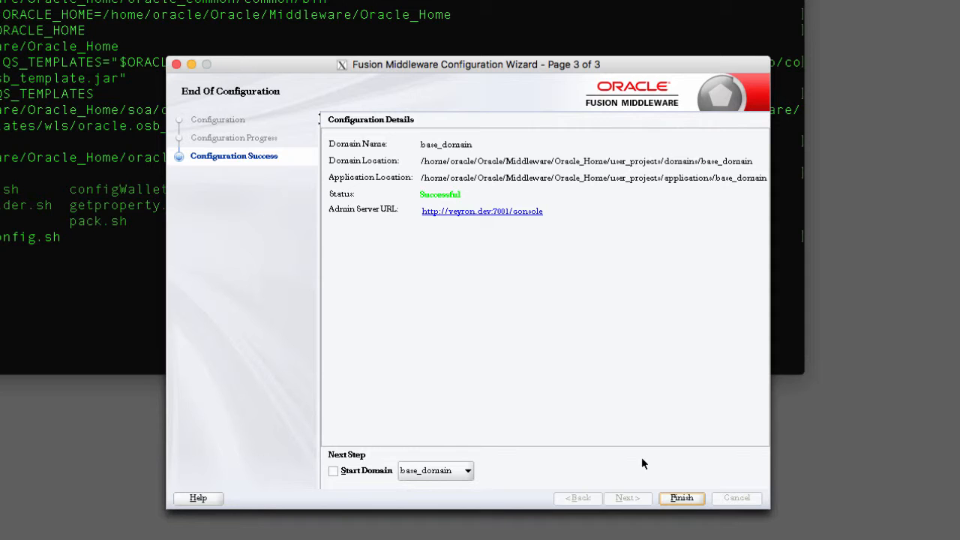
# Close the finished wizard and change into $ORACLE_HOME, listing its contents
pyautogui.click(682, 499)
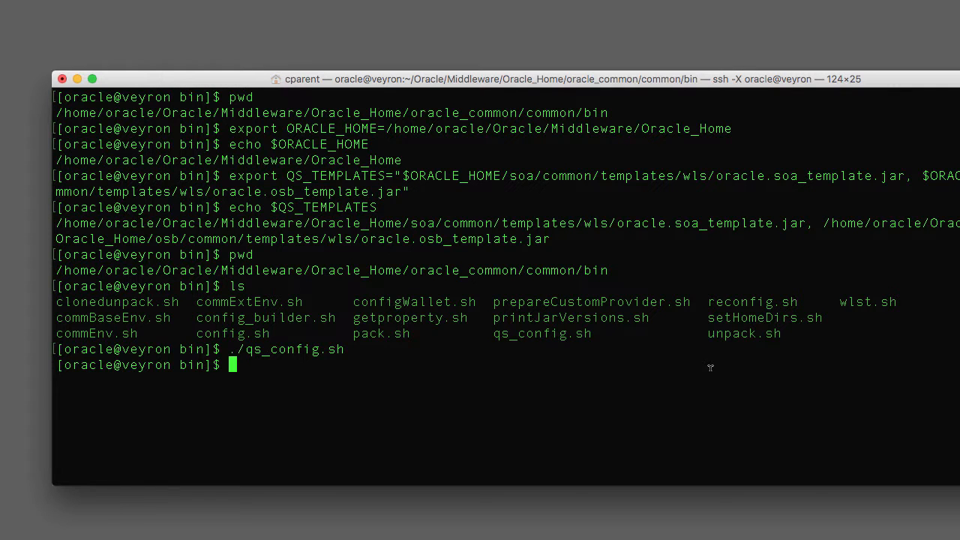
pyautogui.write('pwd')
pyautogui.press('Return')
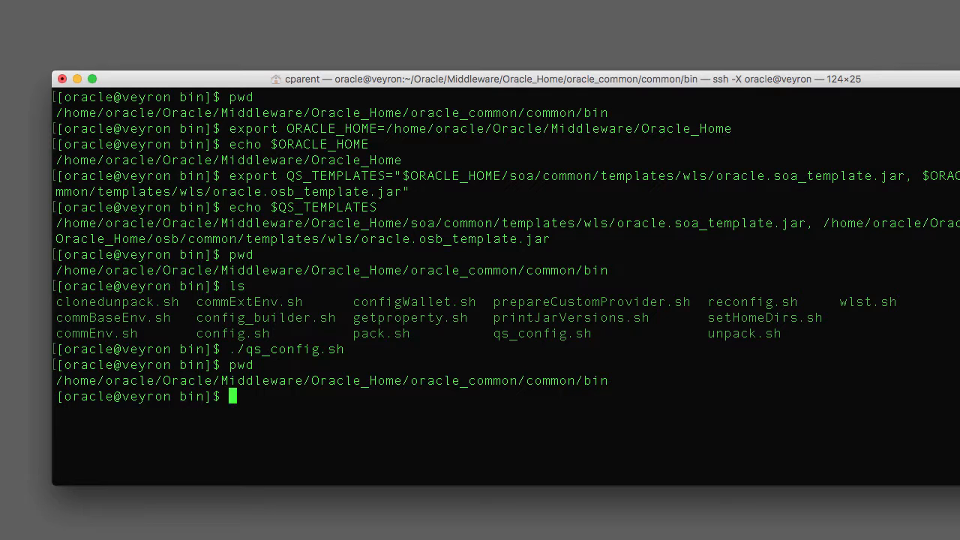
pyautogui.write('cd $ORACLE_HOME')
pyautogui.press('Return')
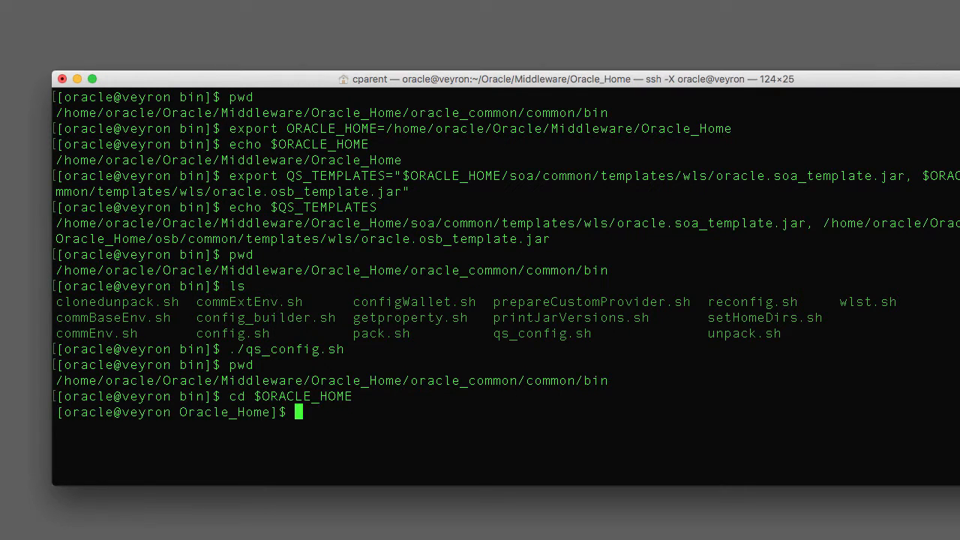
pyautogui.write('ls')
pyautogui.press('Return')
# Change into user_projects/domains/base_domain and print its path
pyautogui.write('cd ')
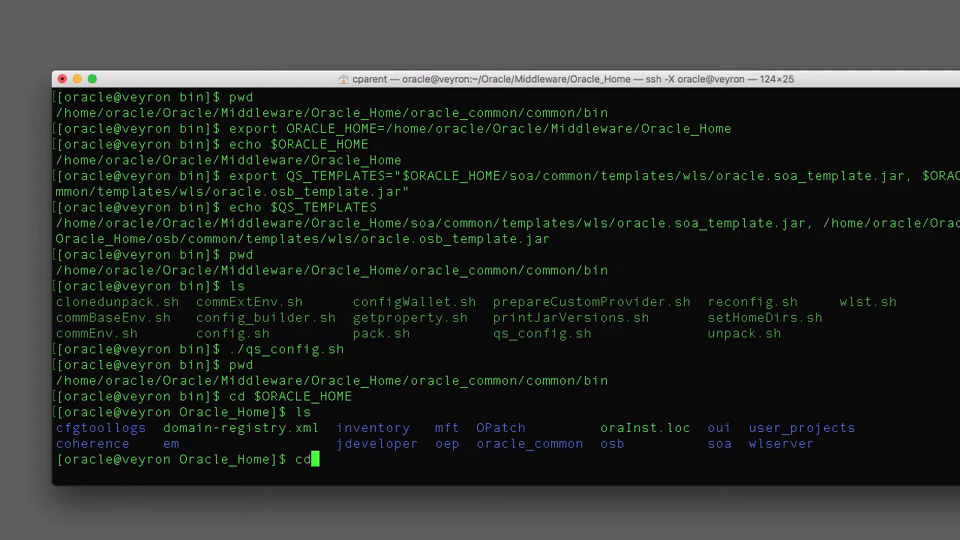
pyautogui.write('user')
pyautogui.press('Tab')
pyautogui.write('do')
pyautogui.press('Tab')
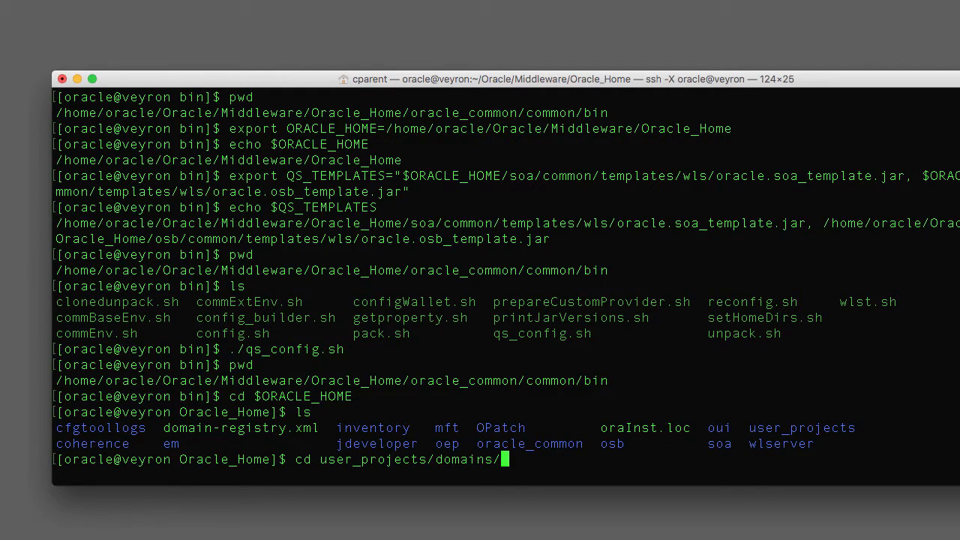
pyautogui.write('base')
pyautogui.press('Tab')
pyautogui.press('Return')
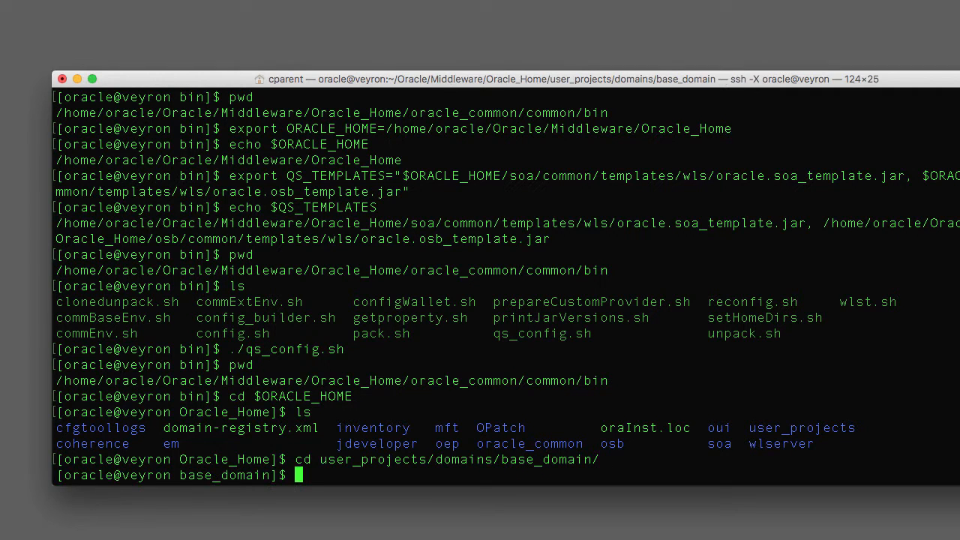
pyautogui.write('pwd')
pyautogui.press('Return')
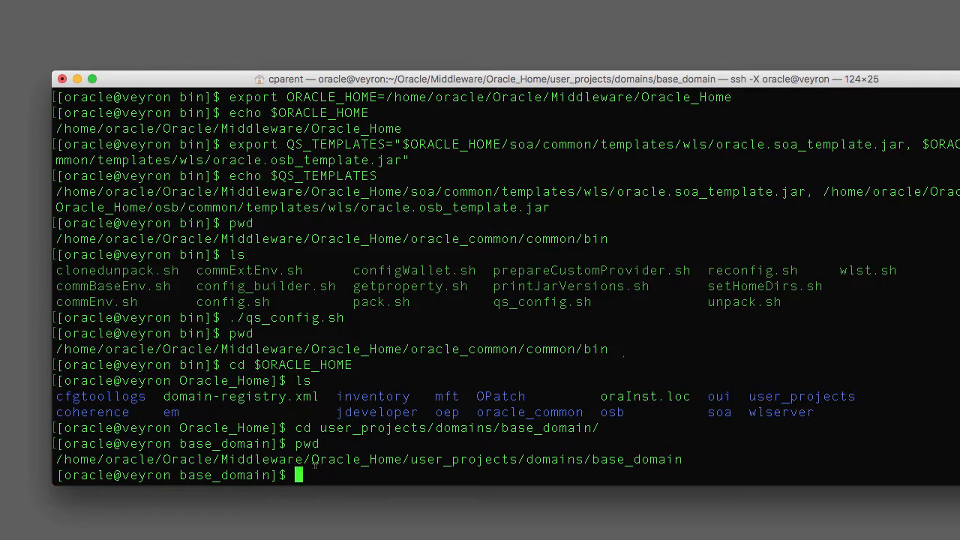
# Start the WebLogic server with ./startWebLogic.sh
pyautogui.moveTo(64, 457); pyautogui.dragTo(685, 460)
pyautogui.click(160, 456)
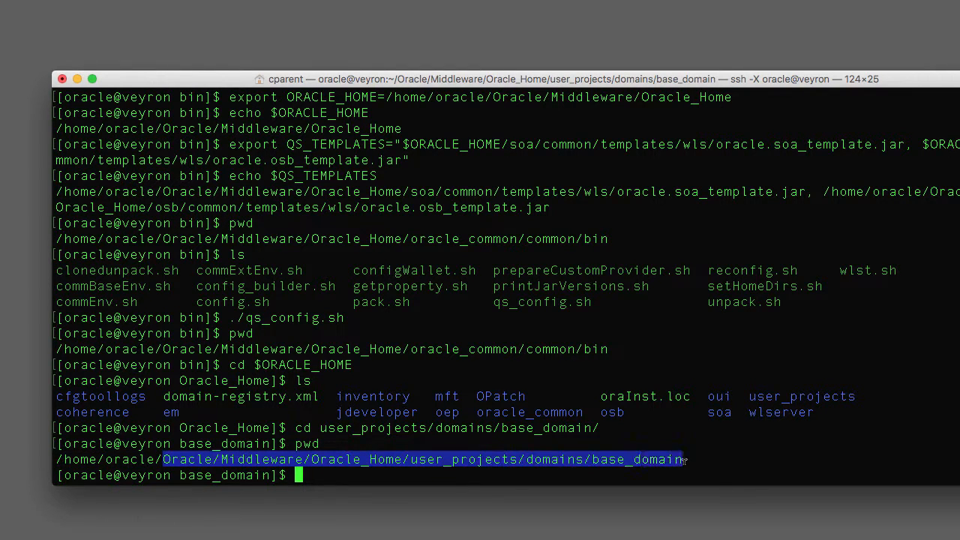
pyautogui.click(570, 466)
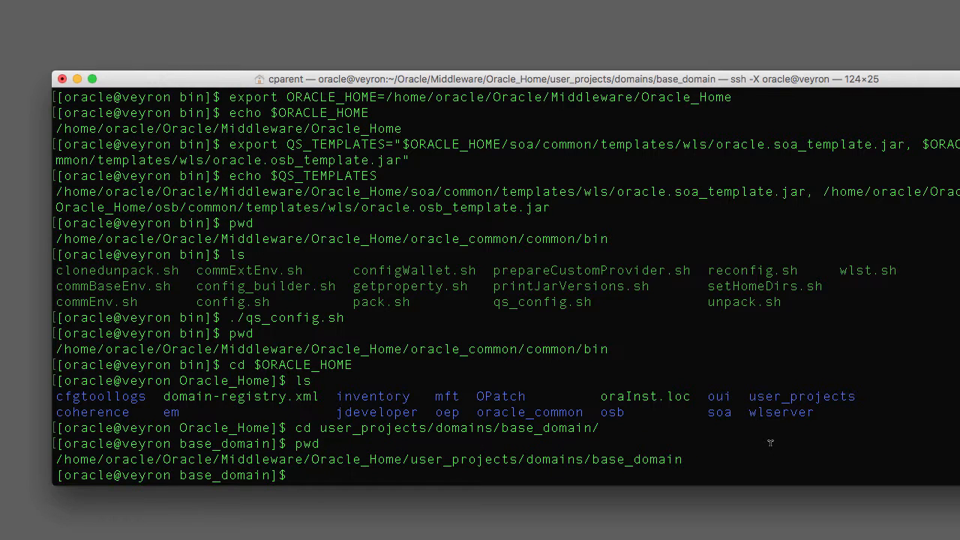
pyautogui.write('./start')
pyautogui.press('Tab')
pyautogui.press('Return')
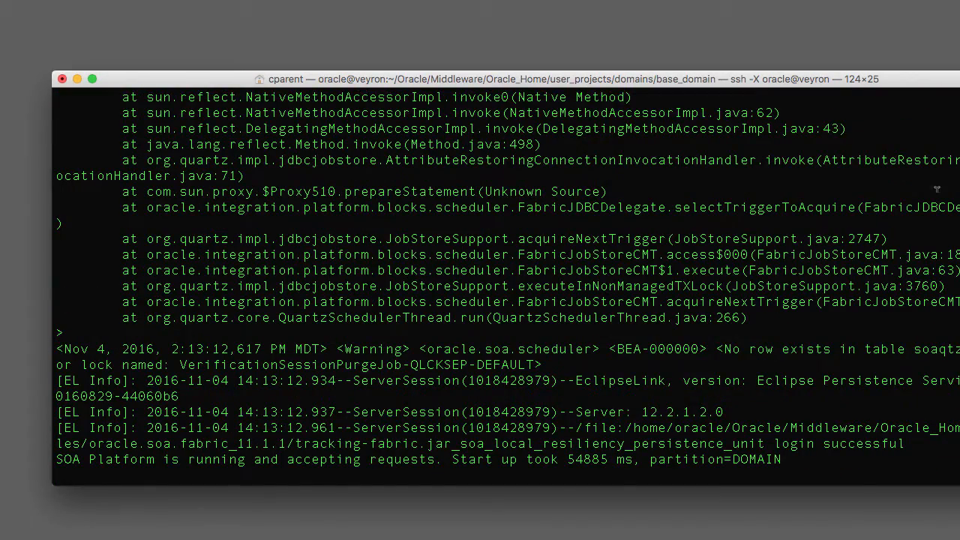
# Find 'The server started in RUNNING mode' in the log, then open a new Chrome window
pyautogui.scroll(5, 929, 191)
pyautogui.scroll(8, 929, 191)
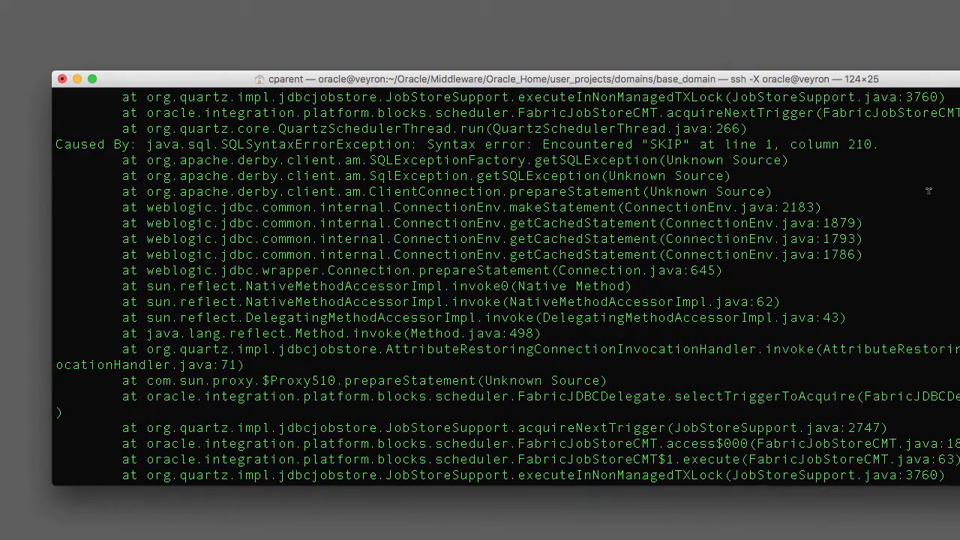
pyautogui.scroll(20, 928, 191)
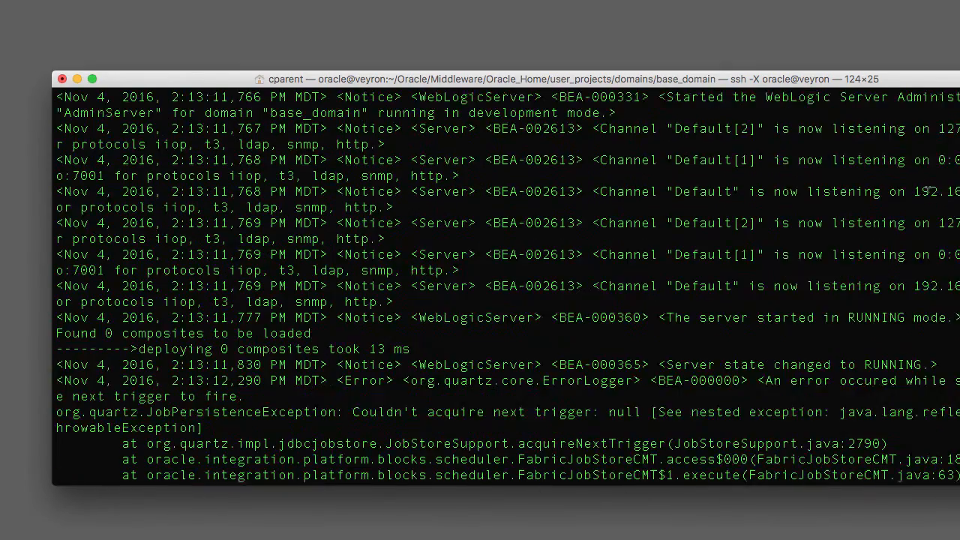
pyautogui.scroll(-1, 930, 189)
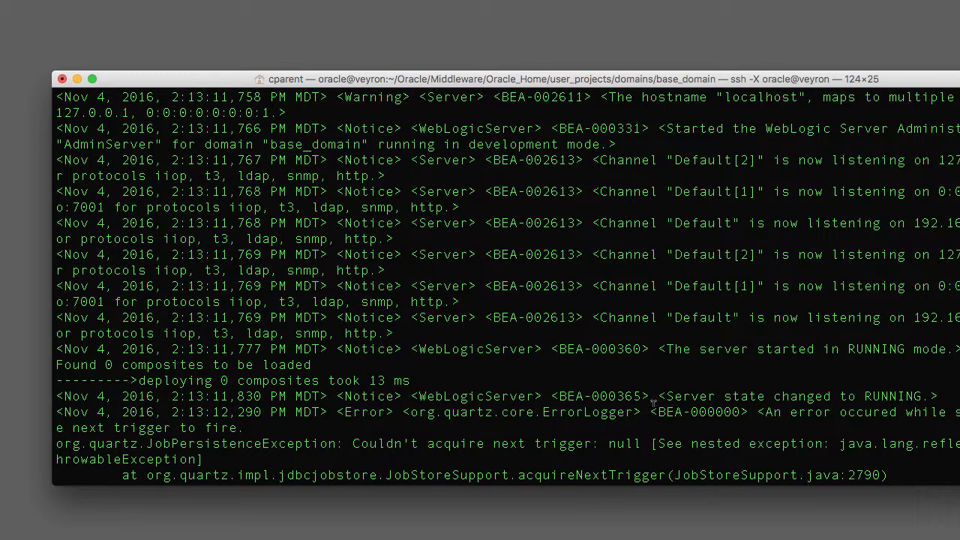
pyautogui.moveTo(671, 348); pyautogui.dragTo(956, 349)
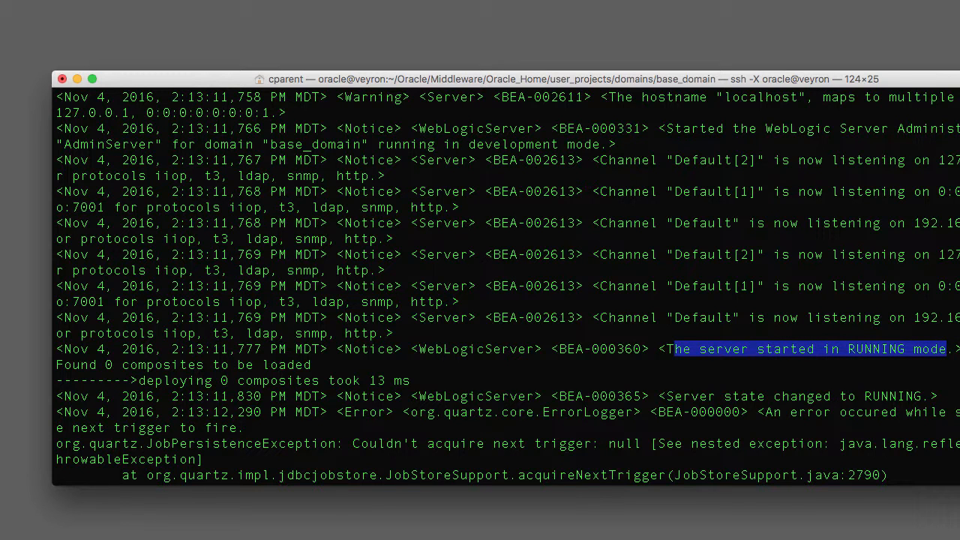
pyautogui.press('super+Tab')
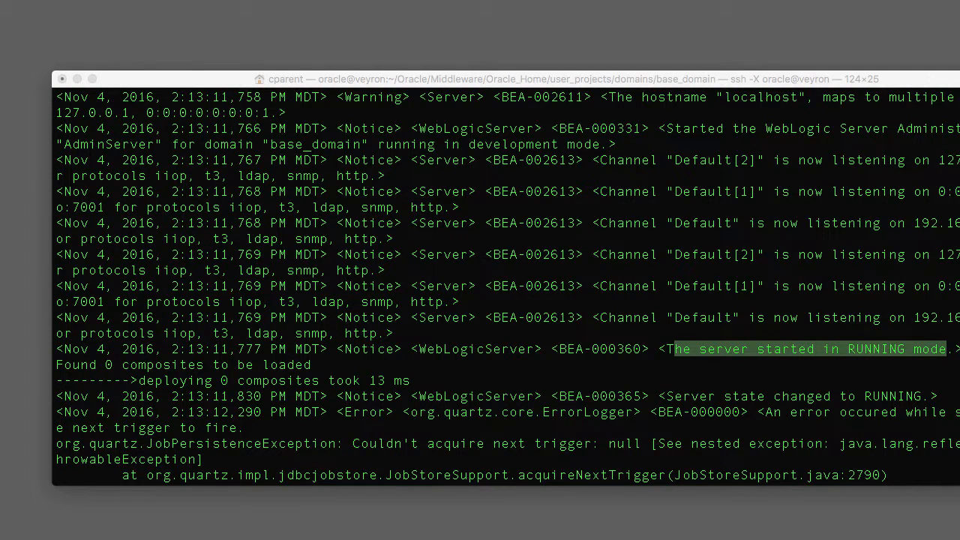
pyautogui.press('super+n')
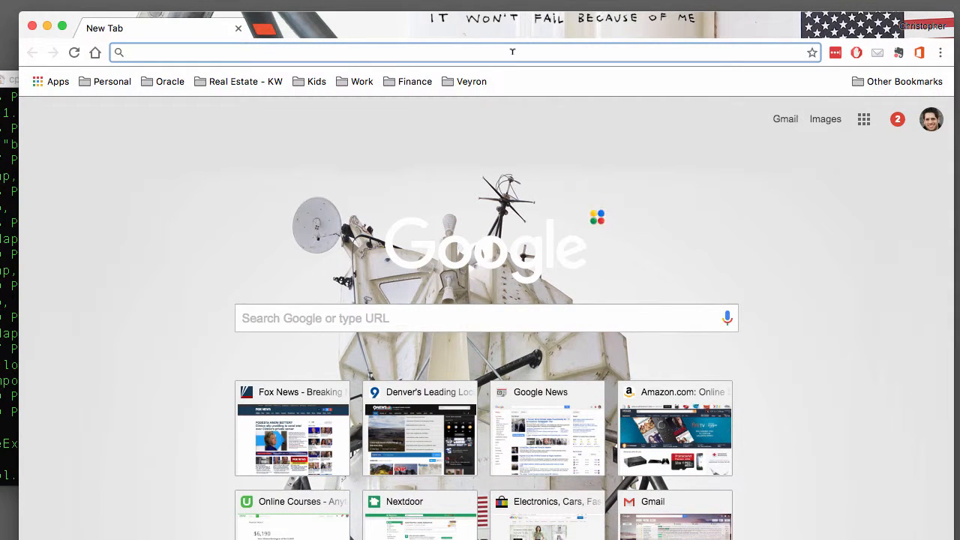
pyautogui.write('http://')
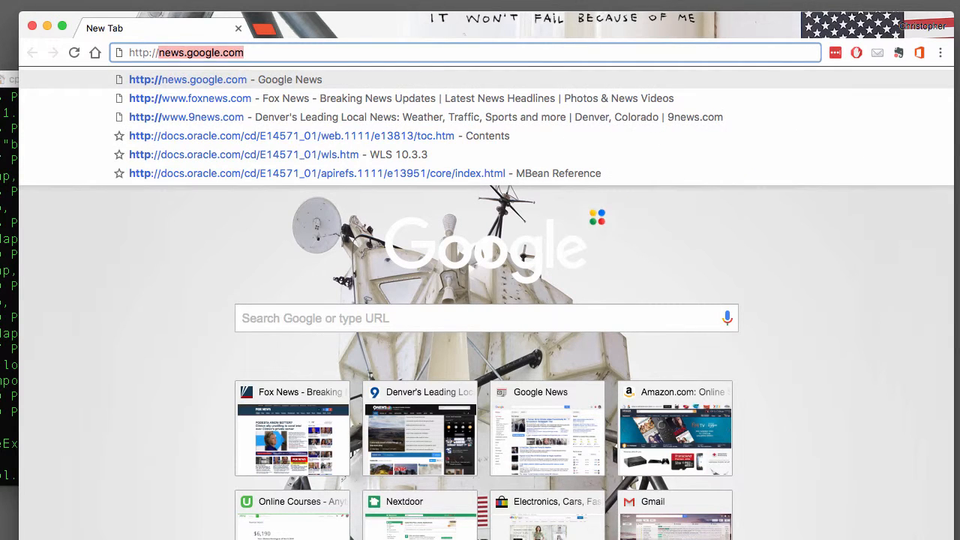
pyautogui.write('veyron.dev')
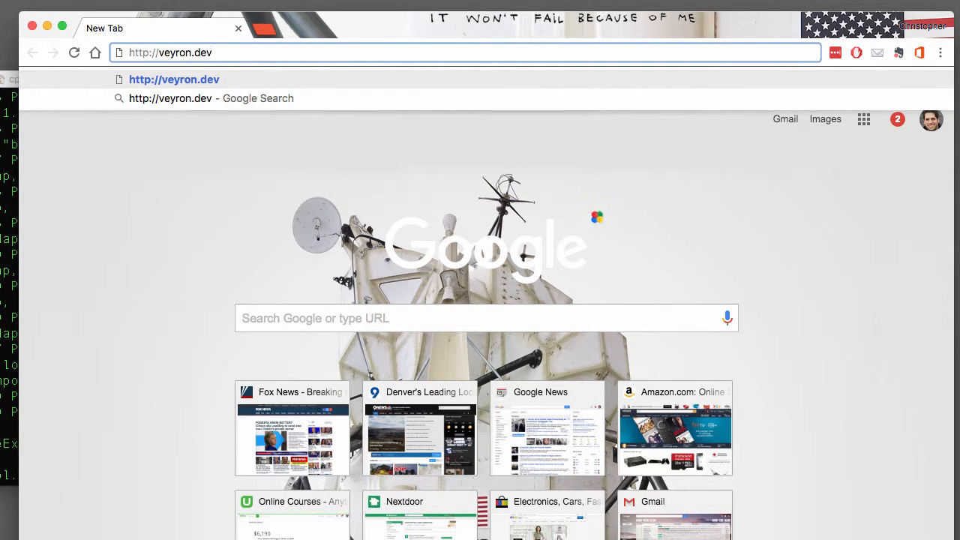
pyautogui.write(':')
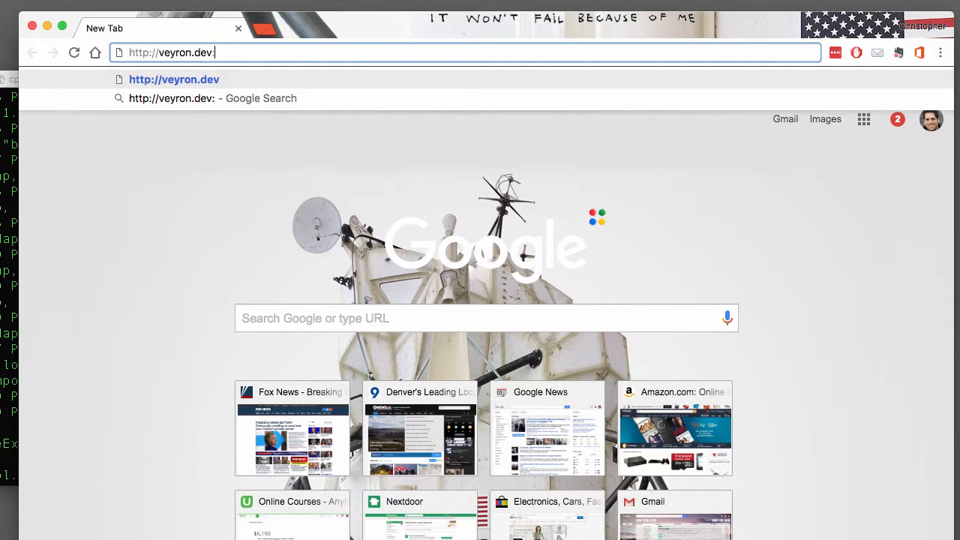
pyautogui.write('7001/')
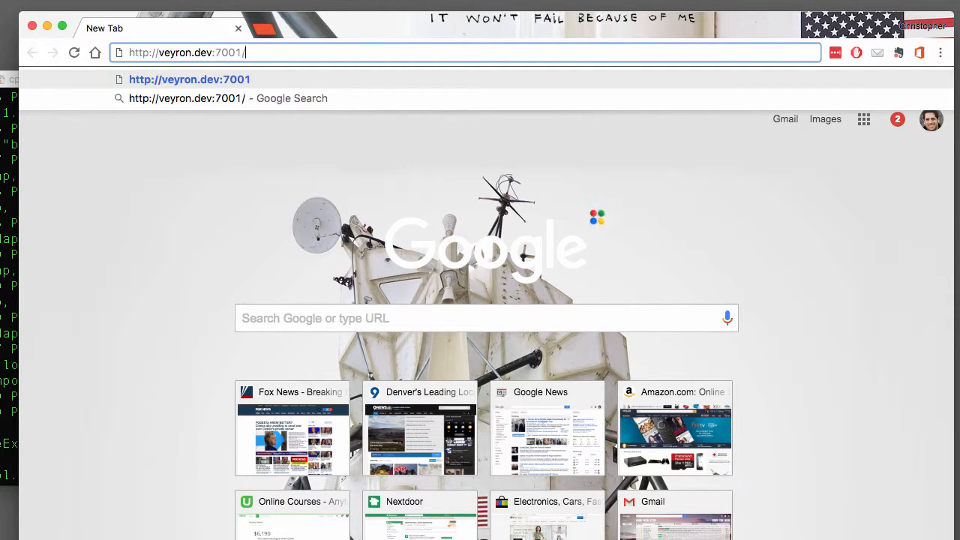
pyautogui.write('console')
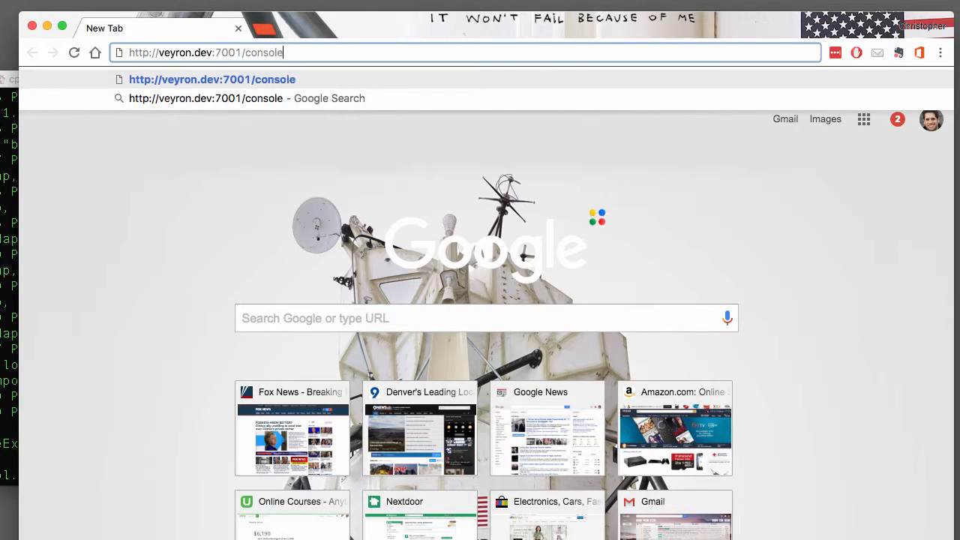
pyautogui.press('Return')
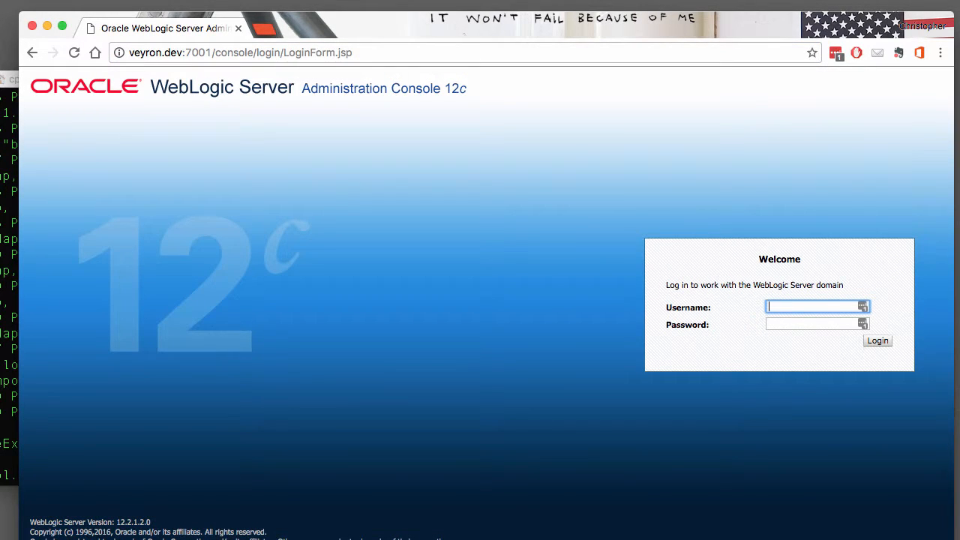
pyautogui.write('weblogic')
pyautogui.press('Tab')
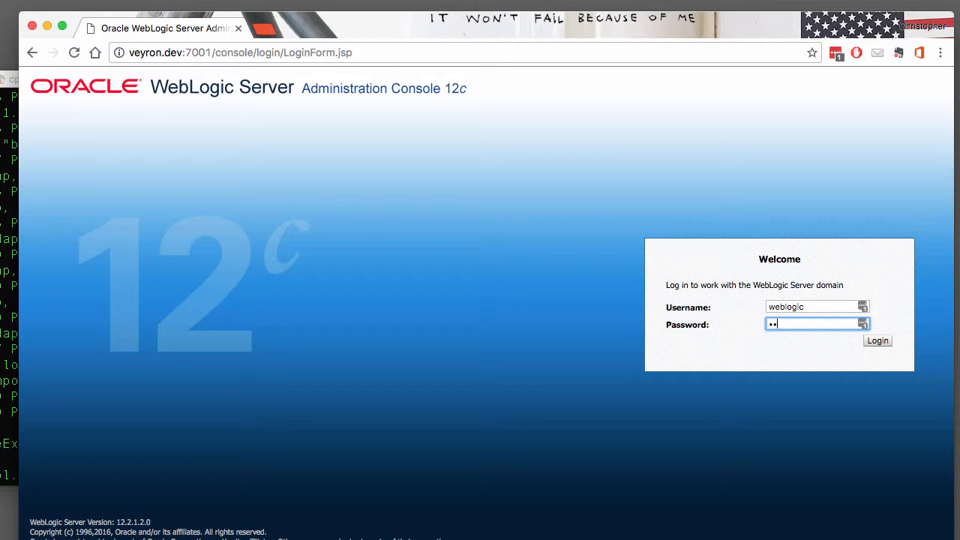
pyautogui.write('wel')
pyautogui.press('Return')
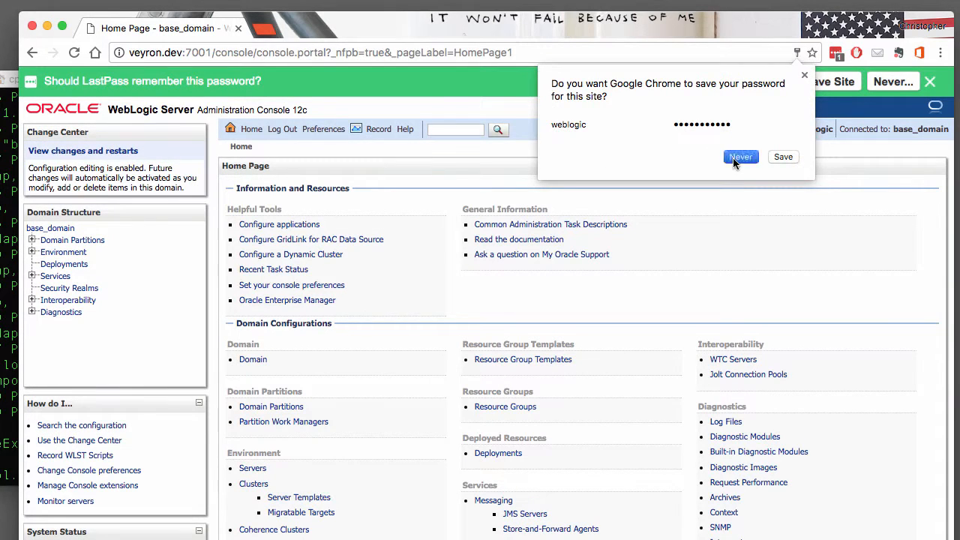
# Dismiss the save-password prompt, check AdminServer is RUNNING under Environment > Servers, then view Deployments
pyautogui.click(733, 158)
pyautogui.click(930, 82)
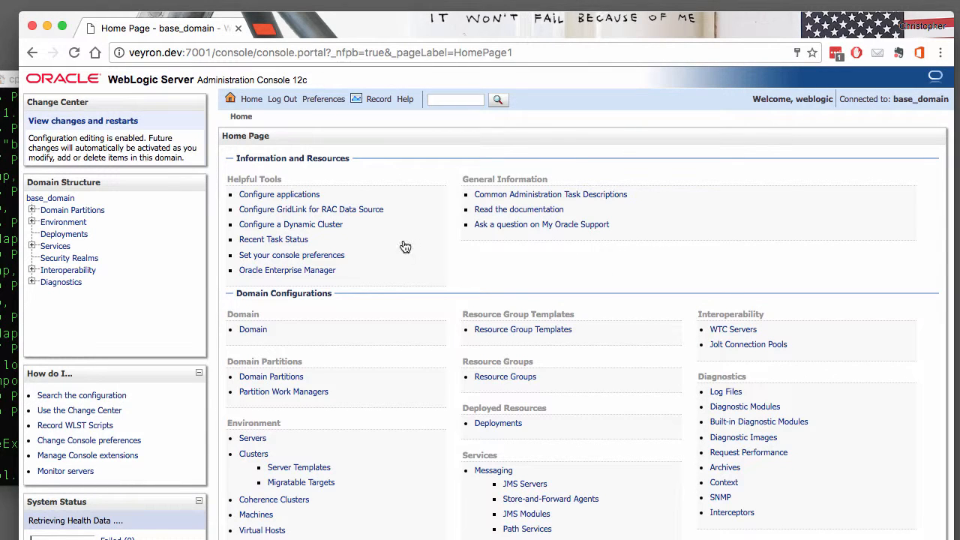
pyautogui.click(32, 223)
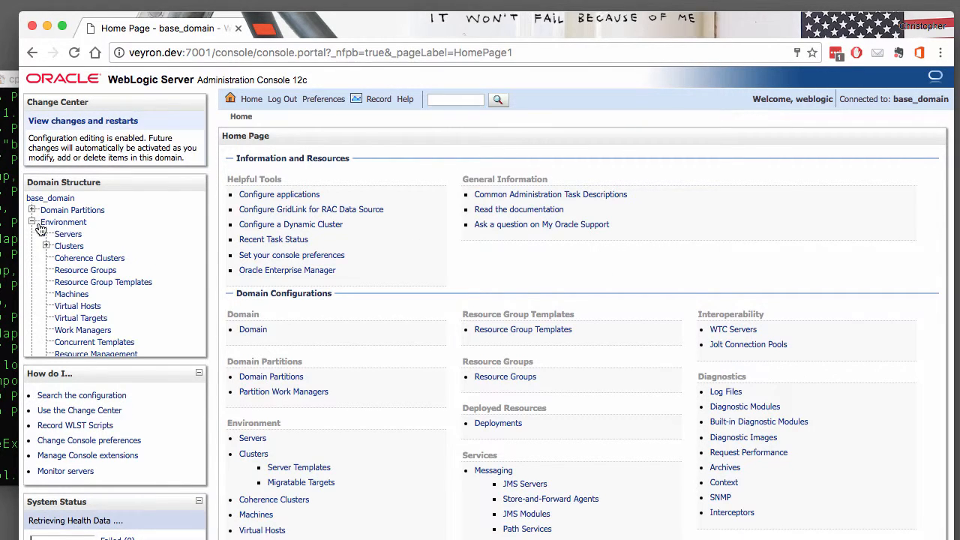
pyautogui.click(60, 236)
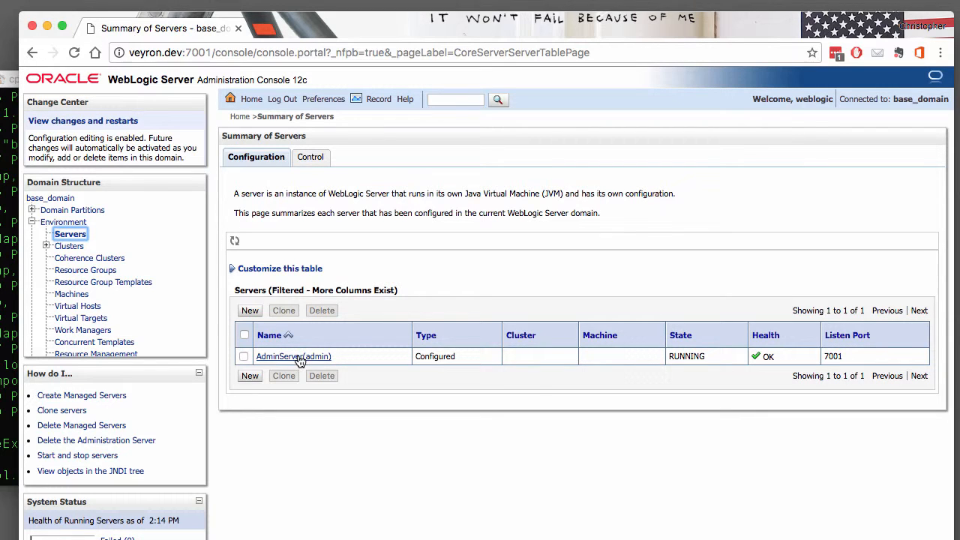
pyautogui.scroll(-3, 120, 292)
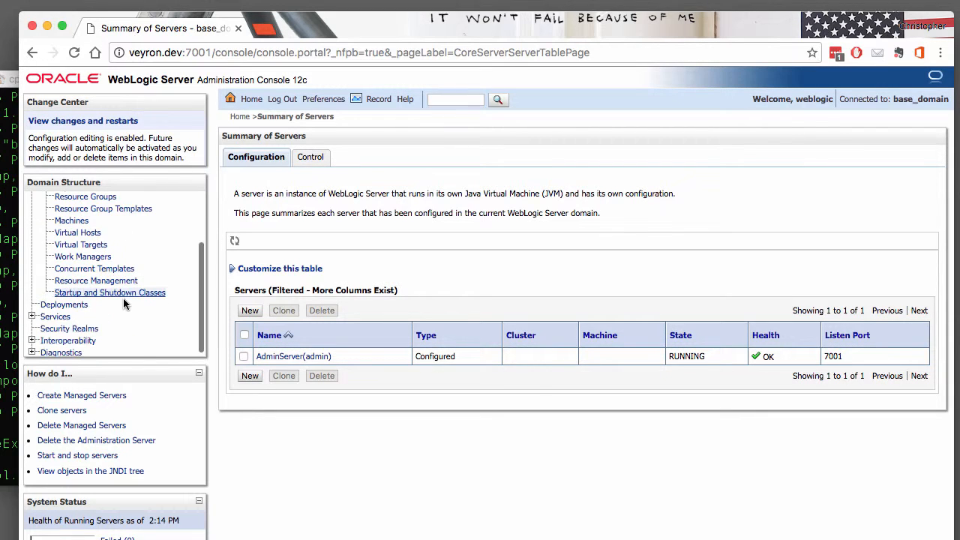
pyautogui.click(79, 305)
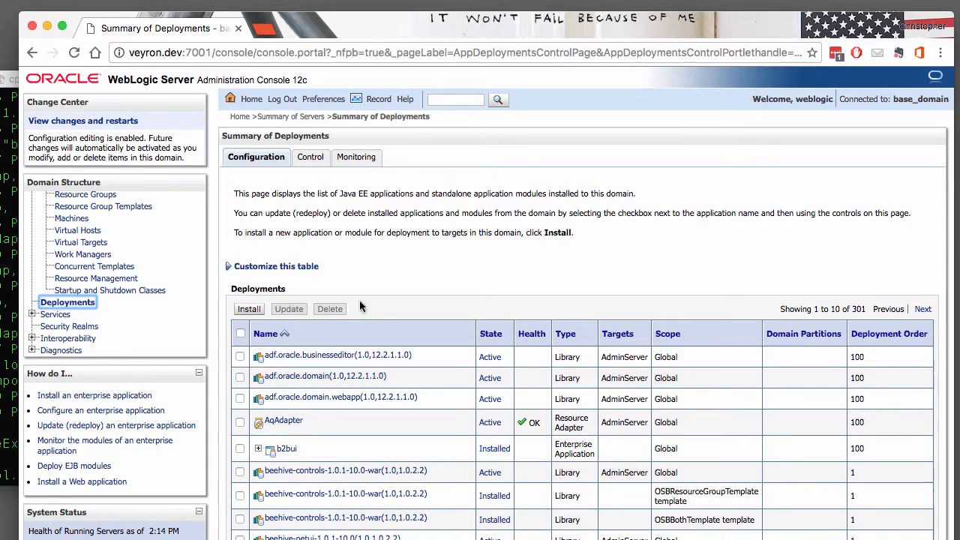
# Set the deployments table to 1000 rows per page and scroll through all 301 deployments
pyautogui.click(304, 269)
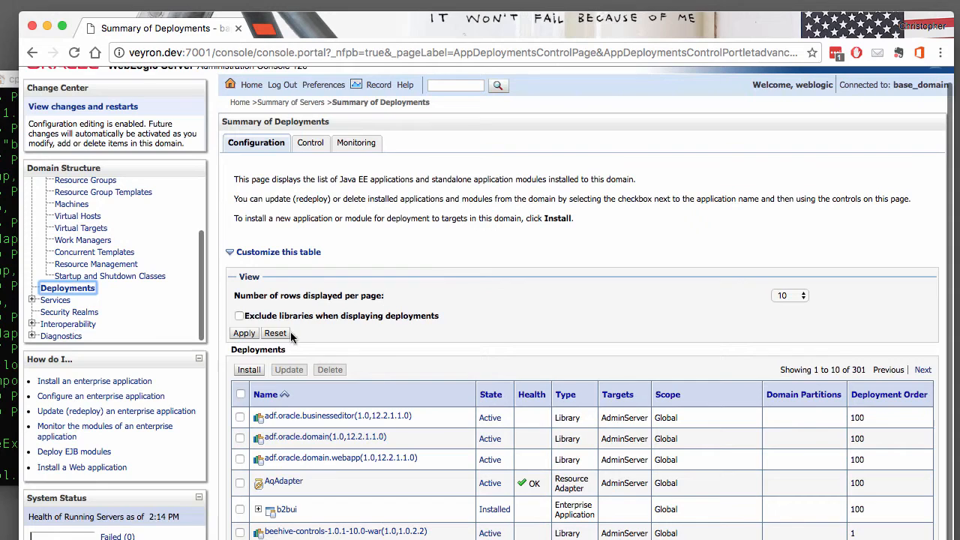
pyautogui.click(790, 296)
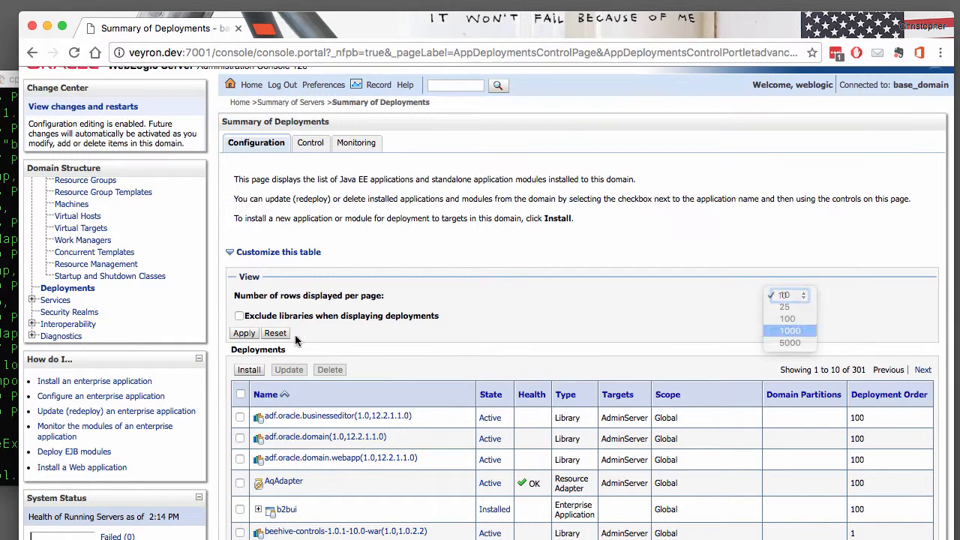
pyautogui.click(788, 339)
pyautogui.click(243, 333)
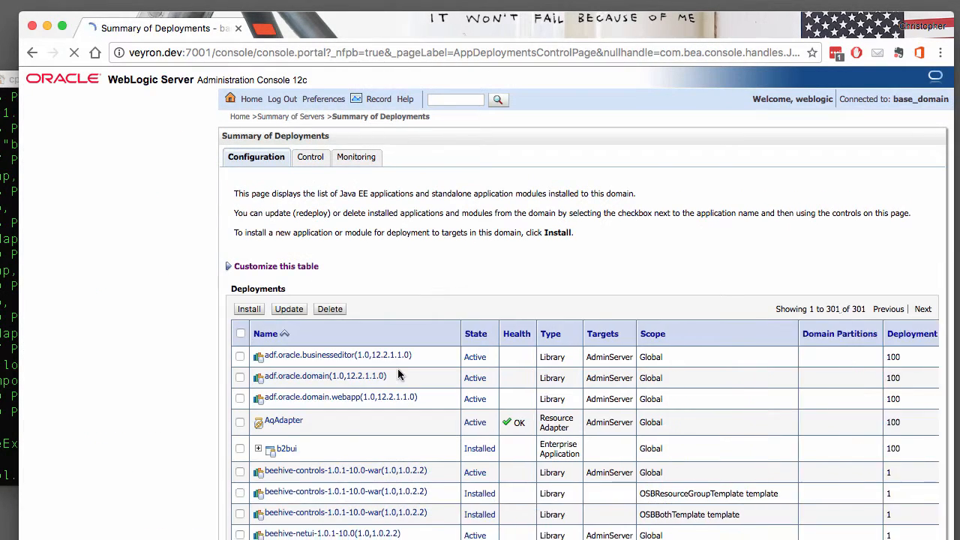
pyautogui.scroll(-5, 398, 368)
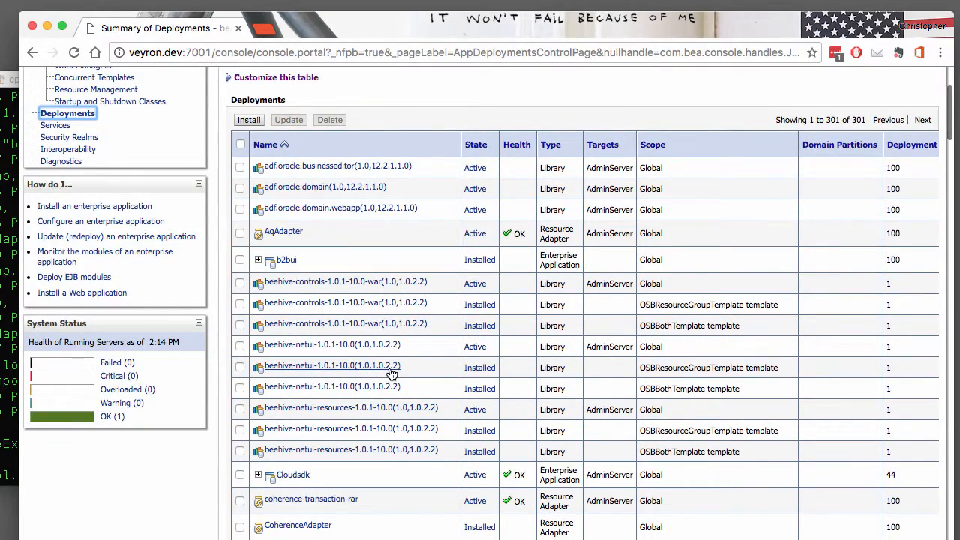
pyautogui.scroll(-5, 392, 373)
pyautogui.scroll(-1, 392, 374)
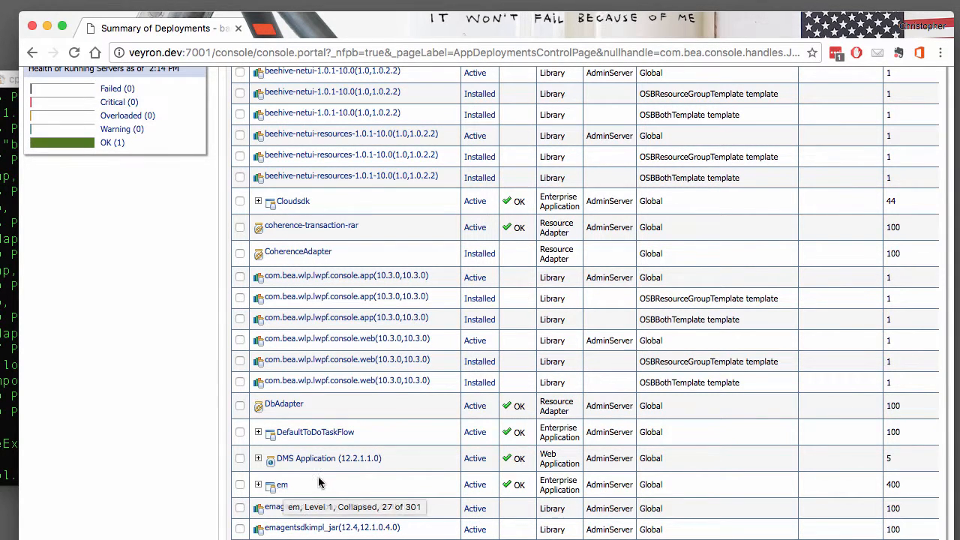
pyautogui.scroll(-6, 319, 482)
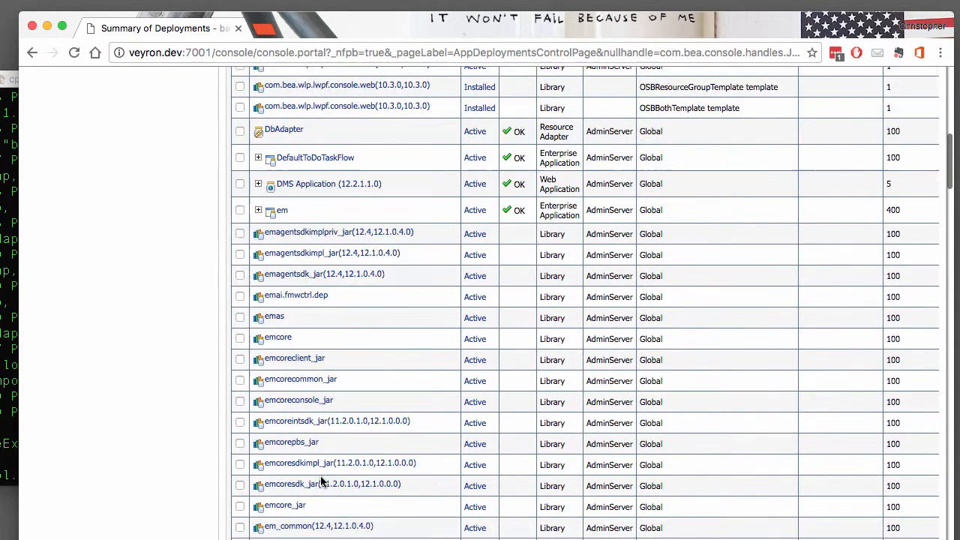
pyautogui.scroll(-8, 322, 483)
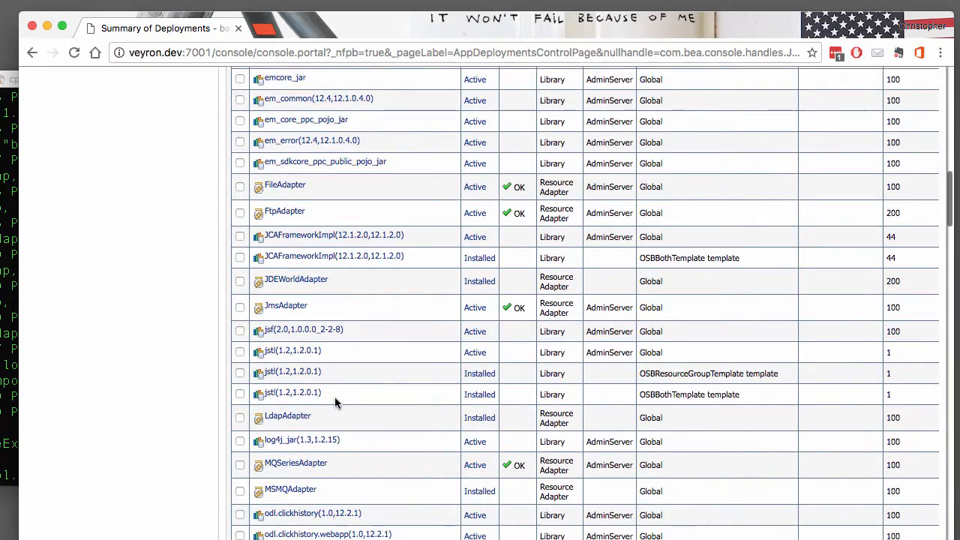
pyautogui.scroll(-4, 334, 402)
pyautogui.scroll(15, 353, 405)
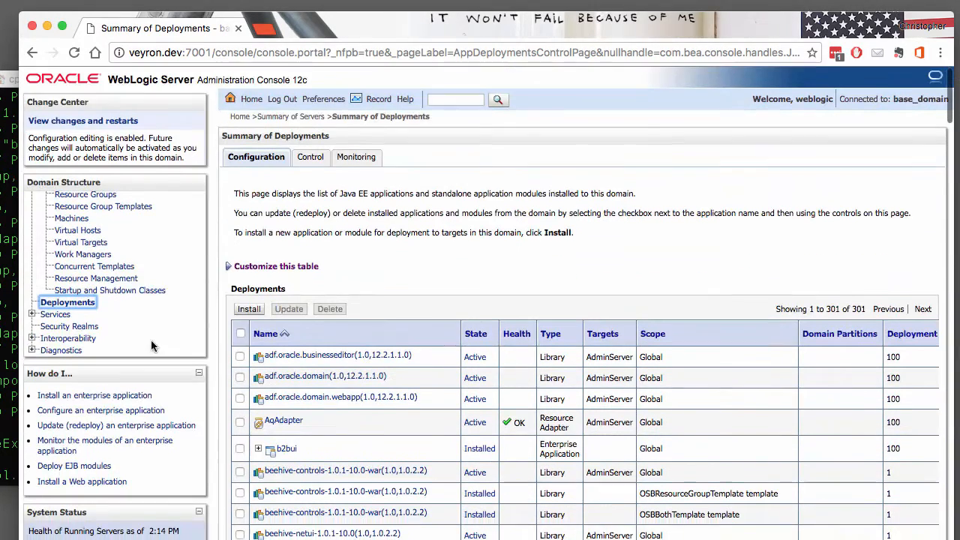
pyautogui.scroll(1, 106, 334)
pyautogui.scroll(-3, 106, 334)
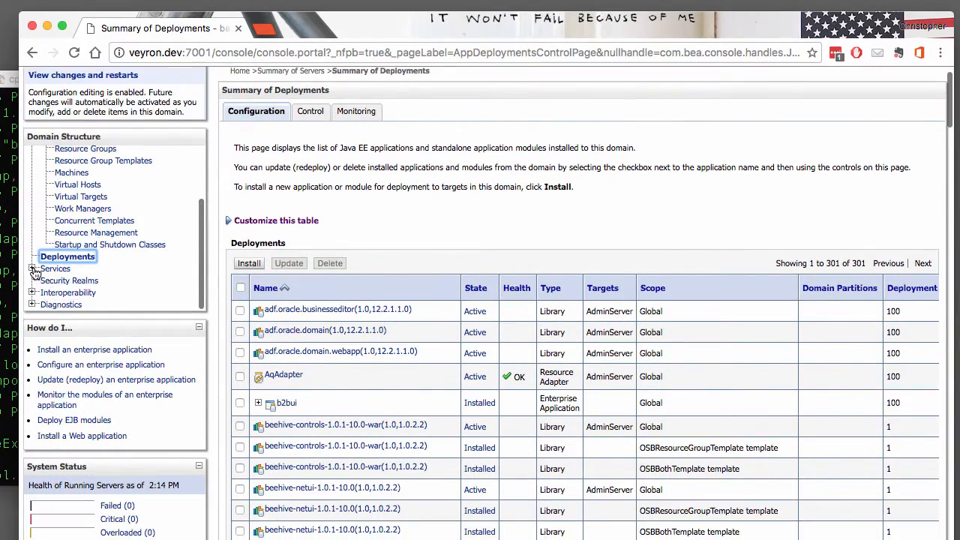
# Under Services > Messaging, view the JMS Servers summary, then the 8 JMS Modules
pyautogui.click(32, 269)
pyautogui.click(46, 280)
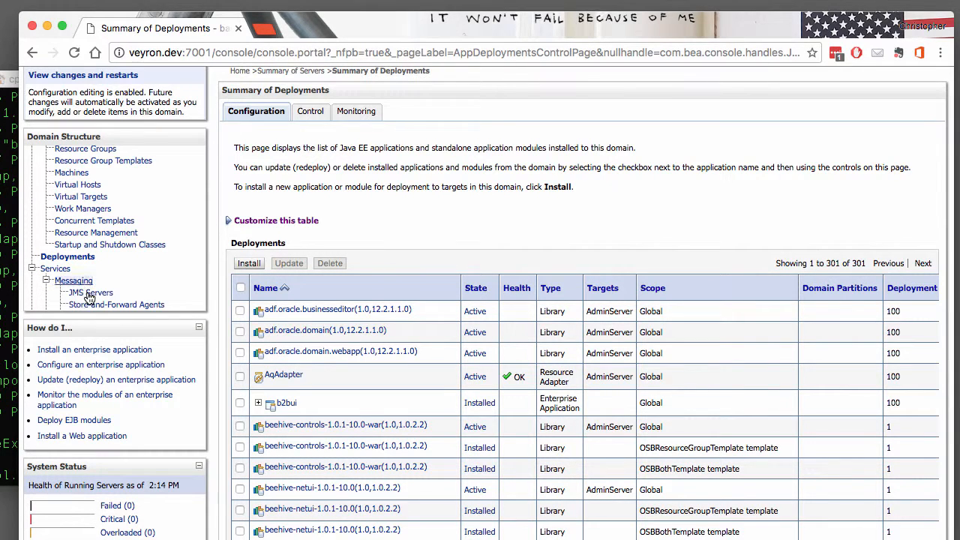
pyautogui.click(111, 294)
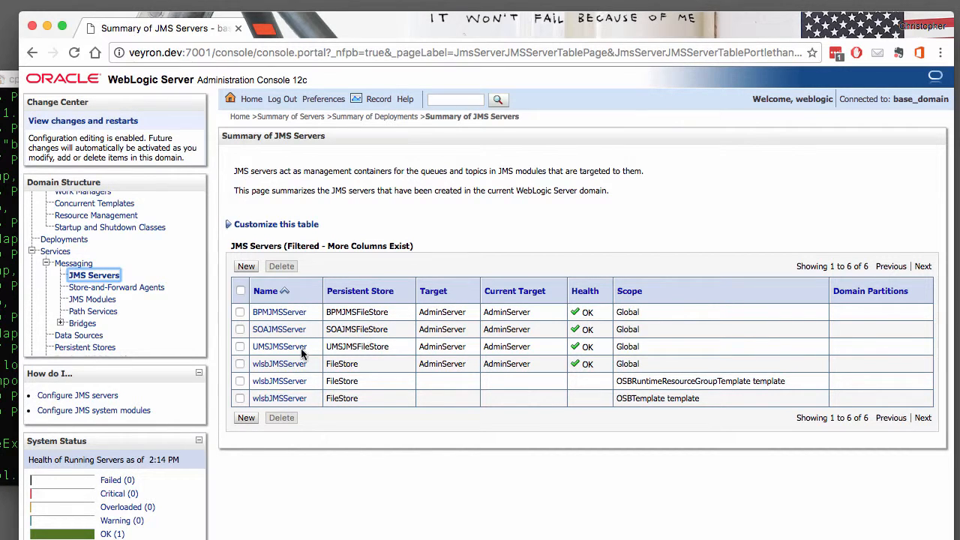
pyautogui.click(99, 299)
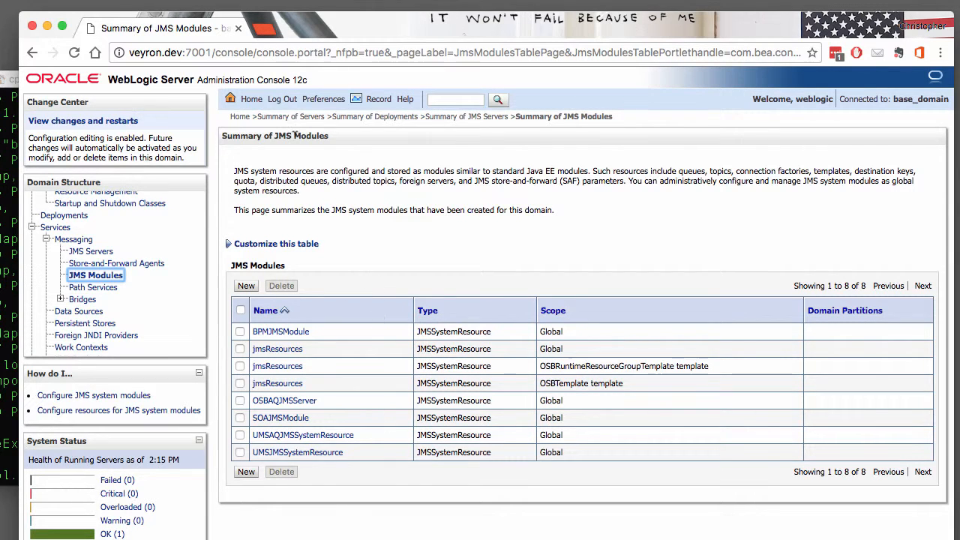
# Replace the address path after port 7001 with 'em'
pyautogui.click(217, 52)
pyautogui.click(216, 52)
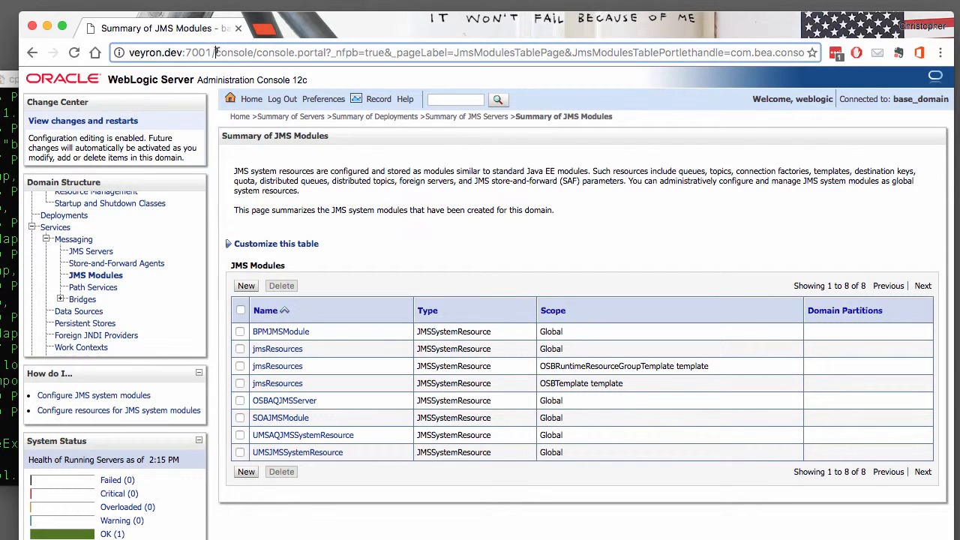
pyautogui.moveTo(463, 53); pyautogui.dragTo(956, 57)
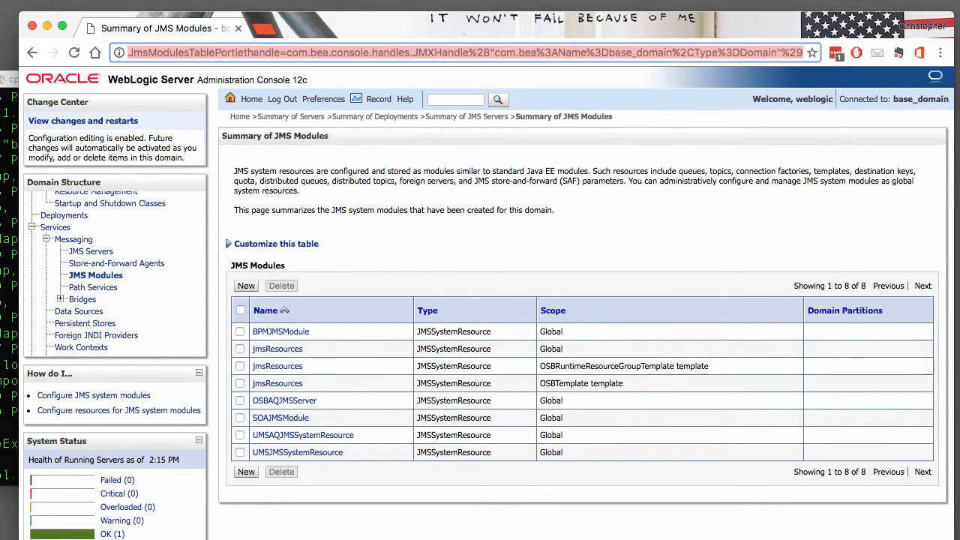
pyautogui.write('em')
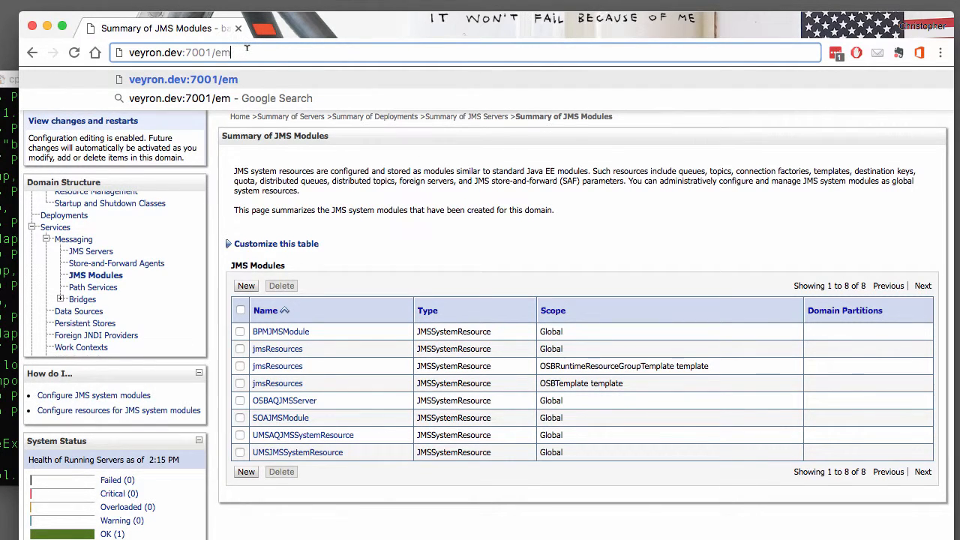
# Load veyron.dev:7001/em and sign in with the domain administrator user name and password
pyautogui.press('Return')
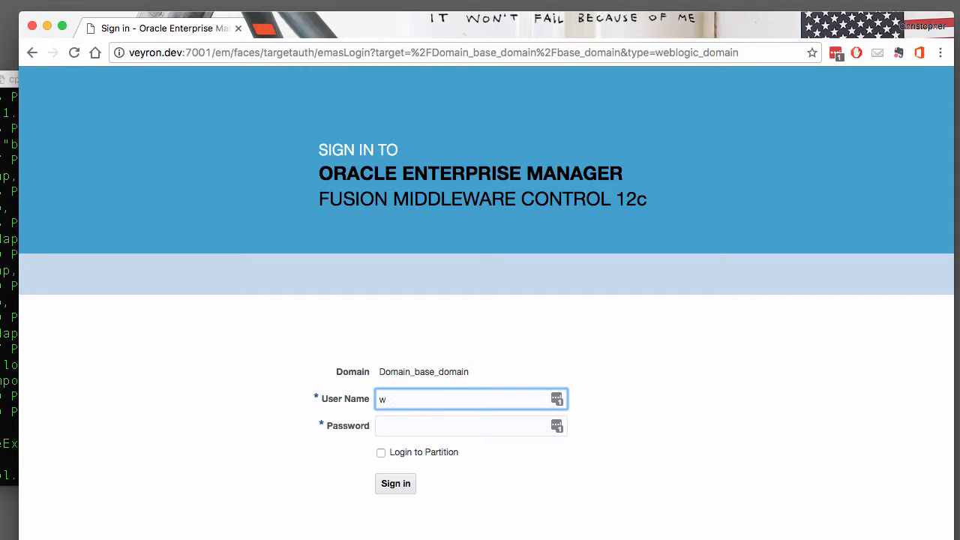
pyautogui.write('ogic')
pyautogui.press('Tab')
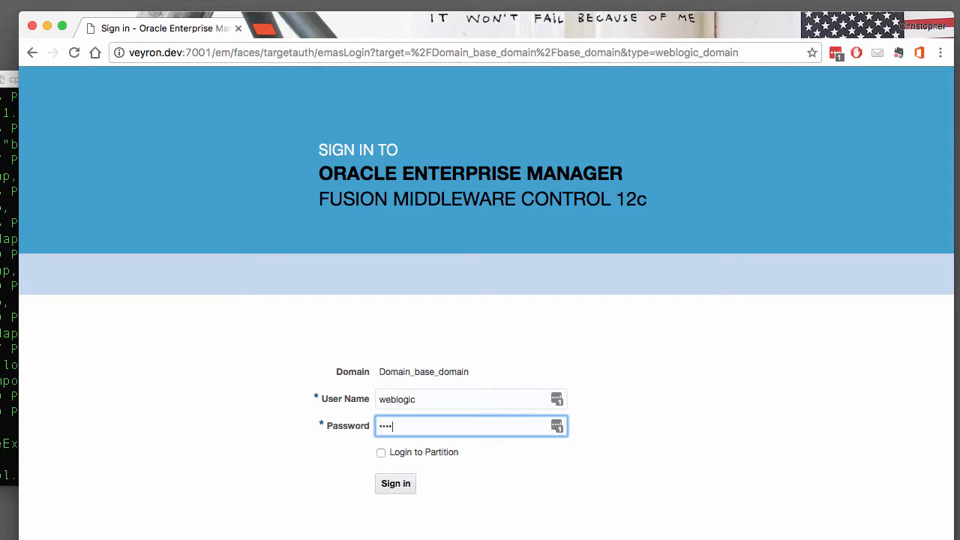
pyautogui.write('•••••••••••')
pyautogui.press('Return')
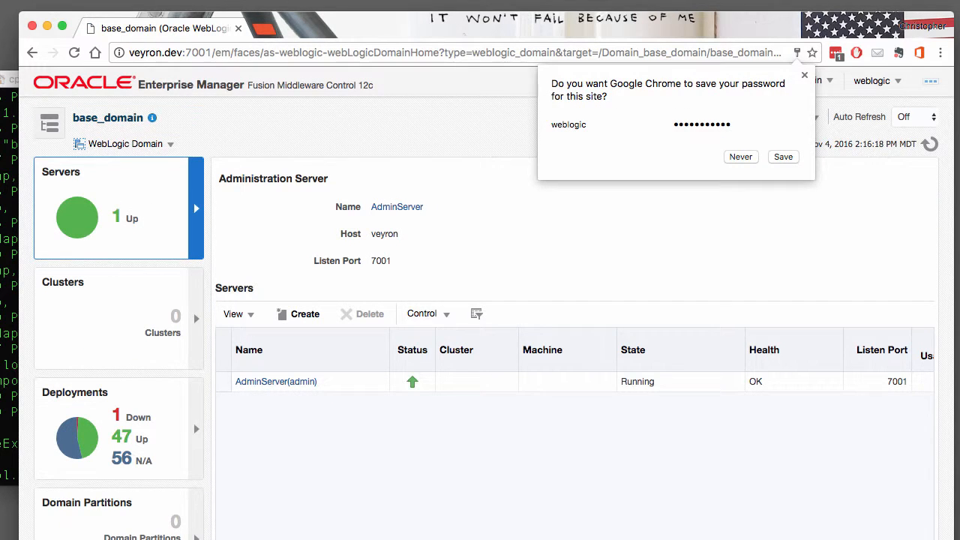
# Choose Never on Chrome's save-password prompt, then open and close the WebLogic Domain menu
pyautogui.click(741, 157)
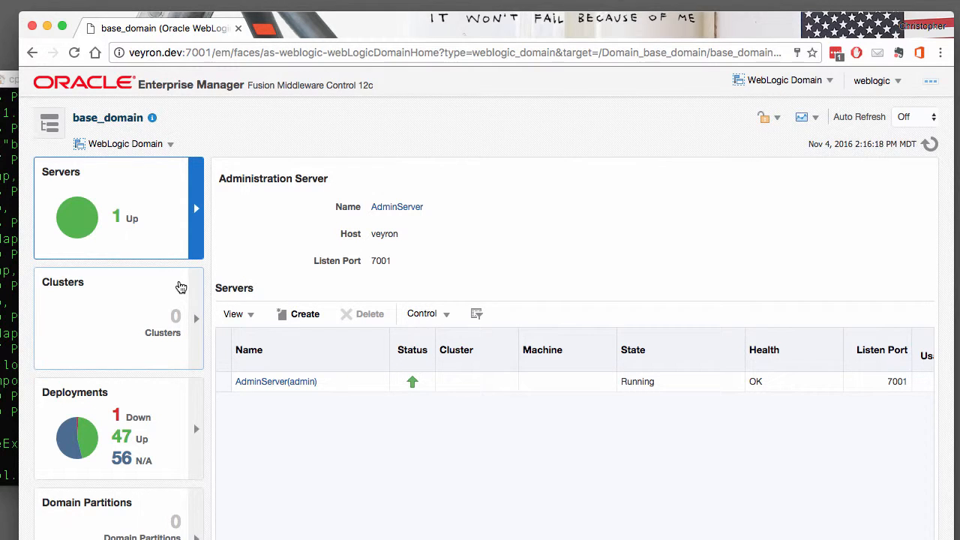
pyautogui.click(155, 146)
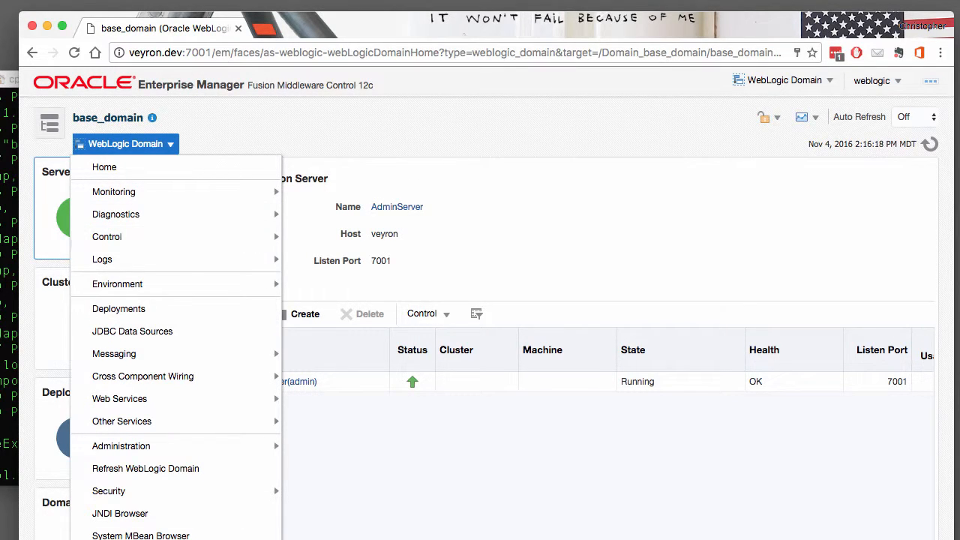
pyautogui.press('Escape')
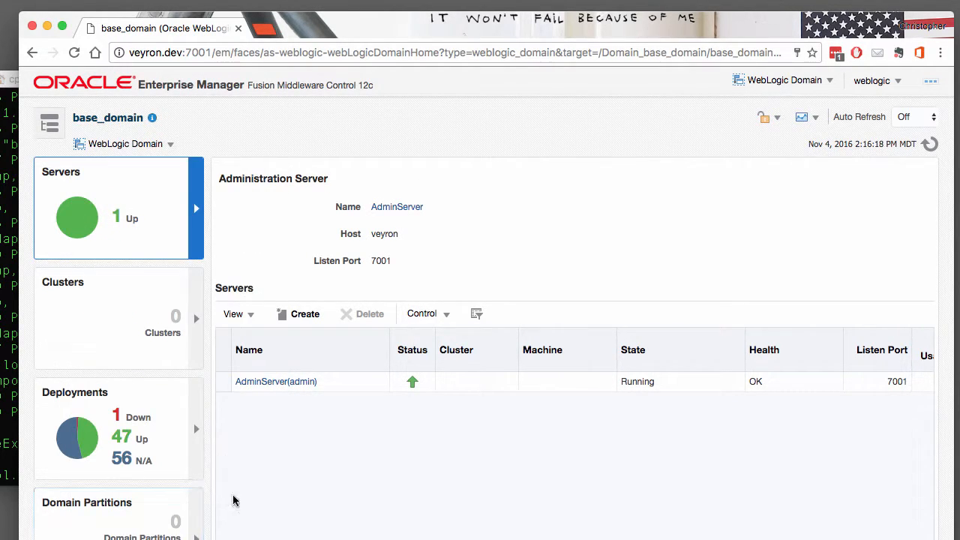